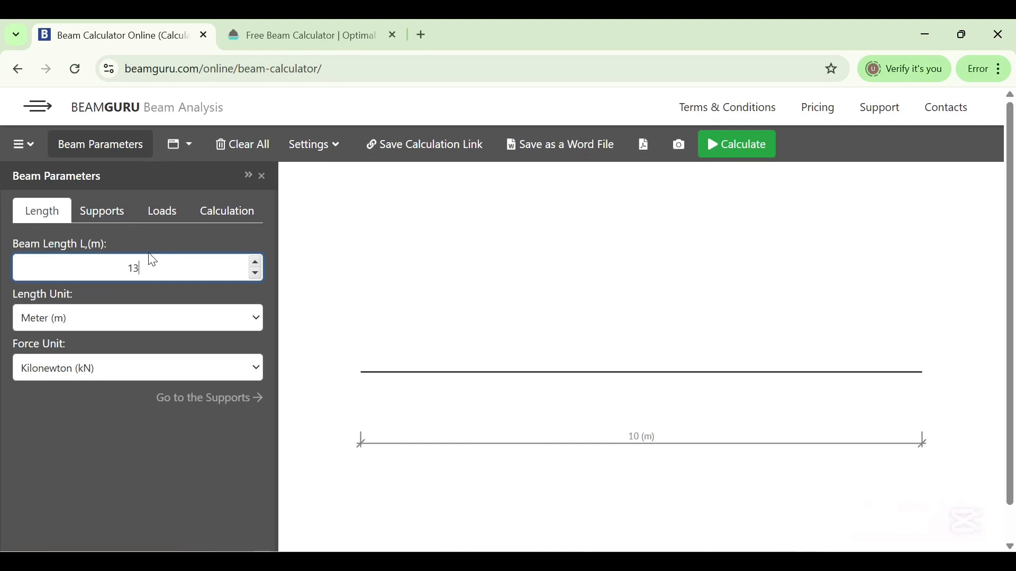
Set the beam length to 13.2 m, keeping metres as the length unit
text(.2)
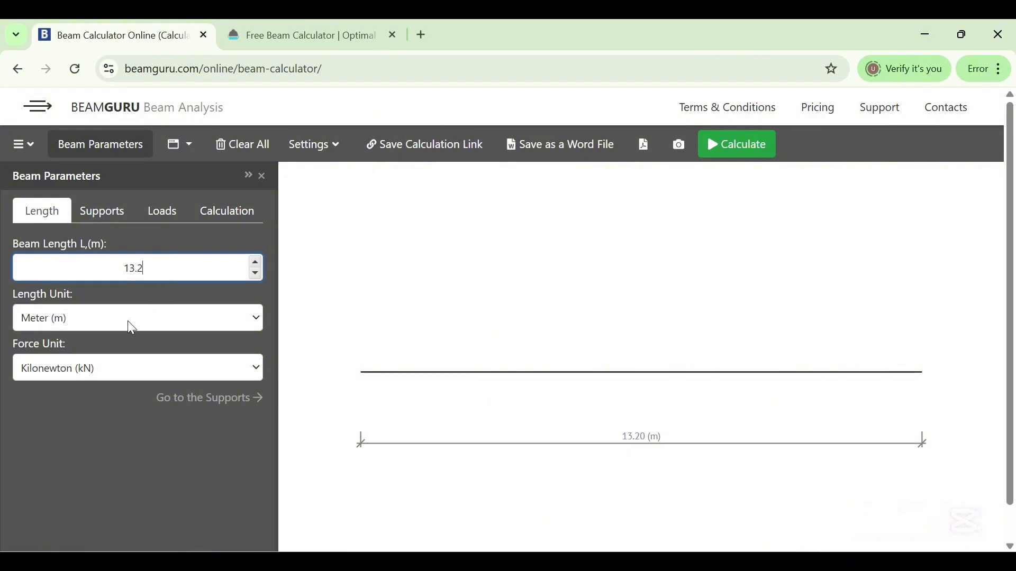
click(162, 318)
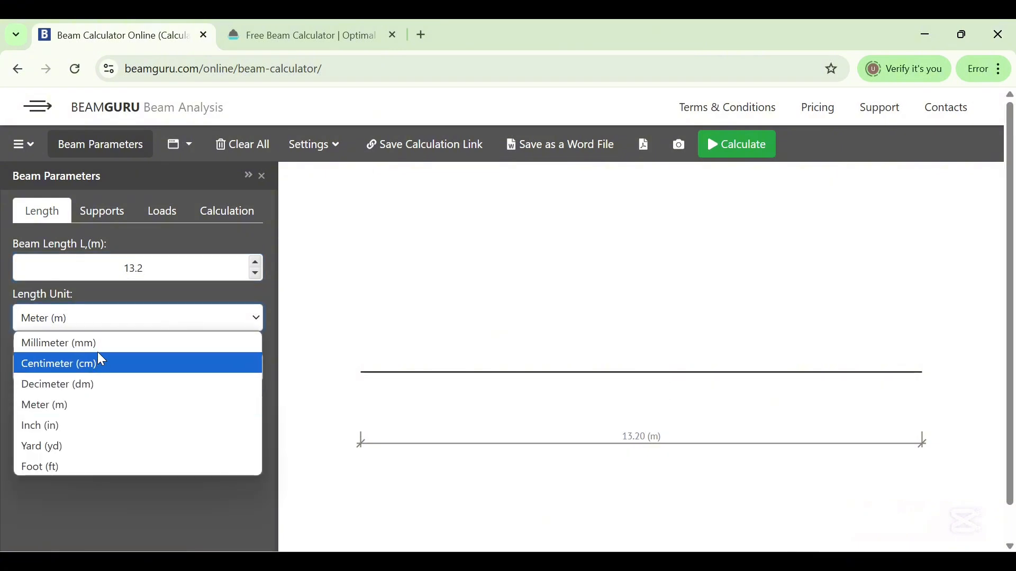
click(131, 317)
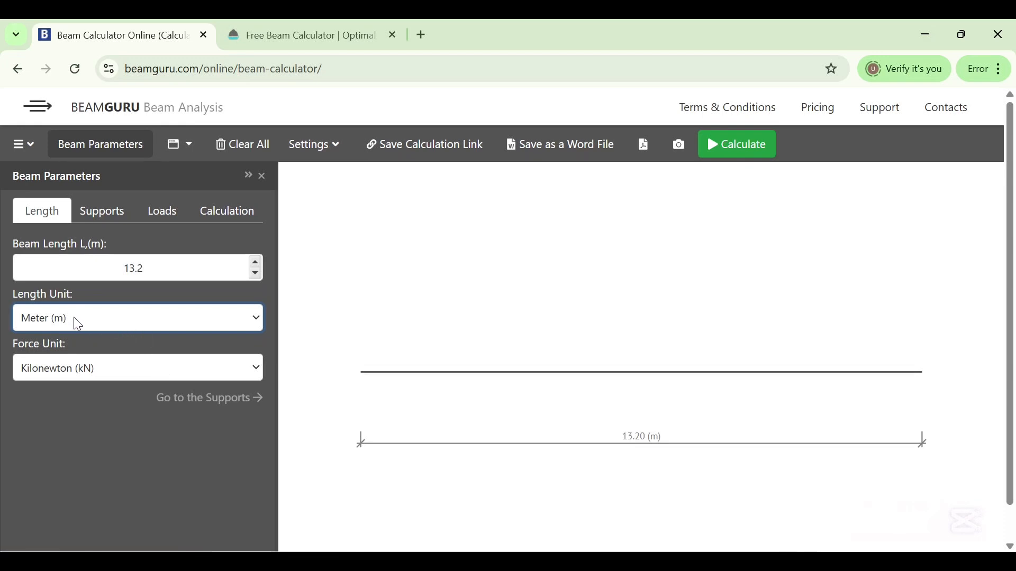
Add a pin support at the left end of the beam
click(87, 218)
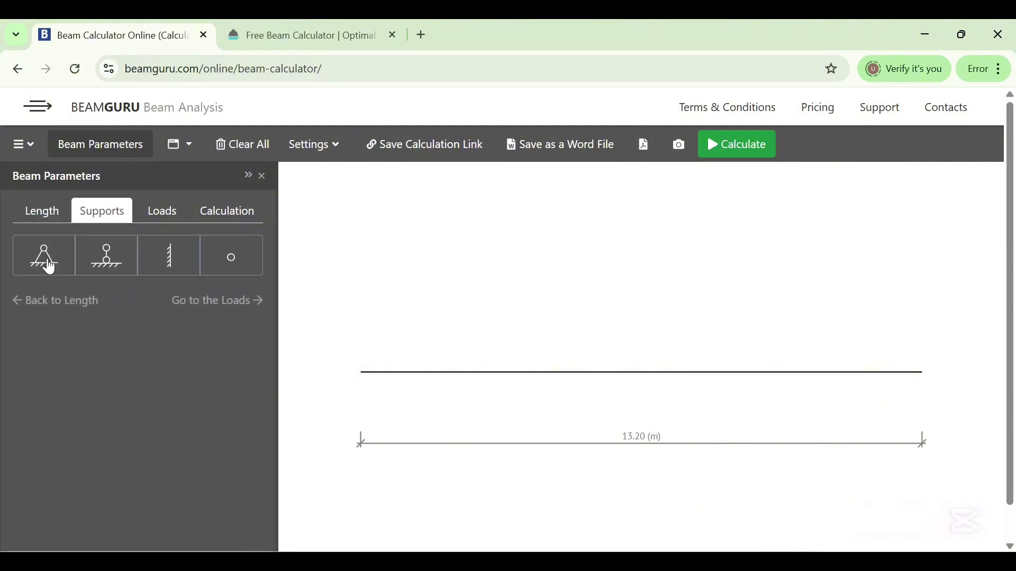
click(49, 261)
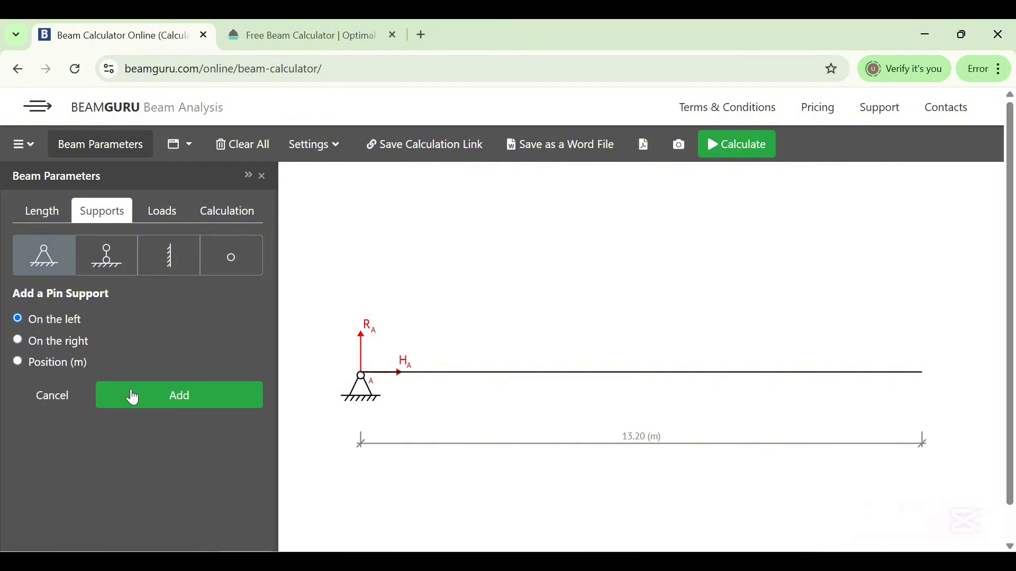
click(139, 407)
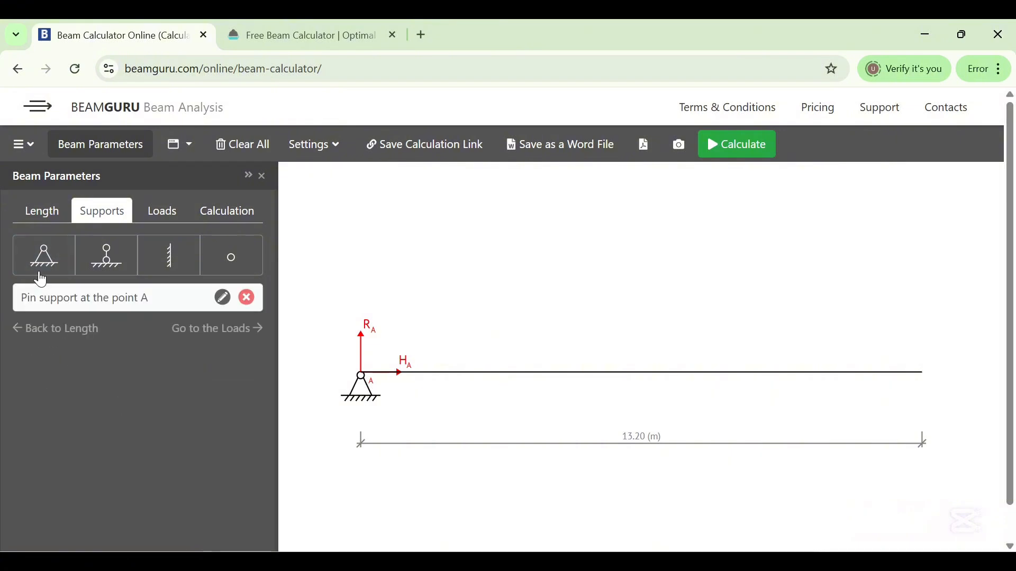
Add a second pin support at the right end of the beam
click(40, 267)
click(43, 347)
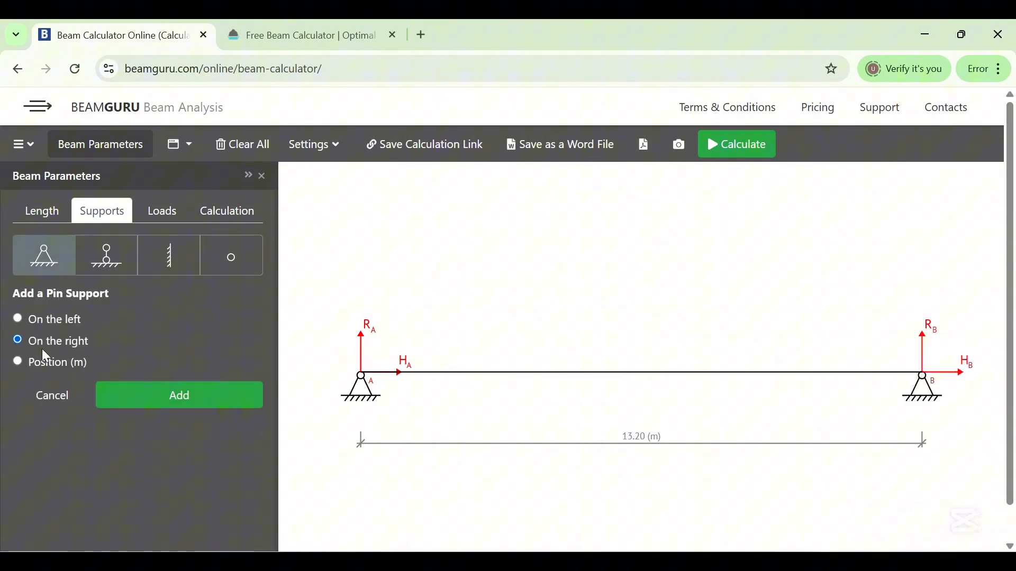
click(155, 398)
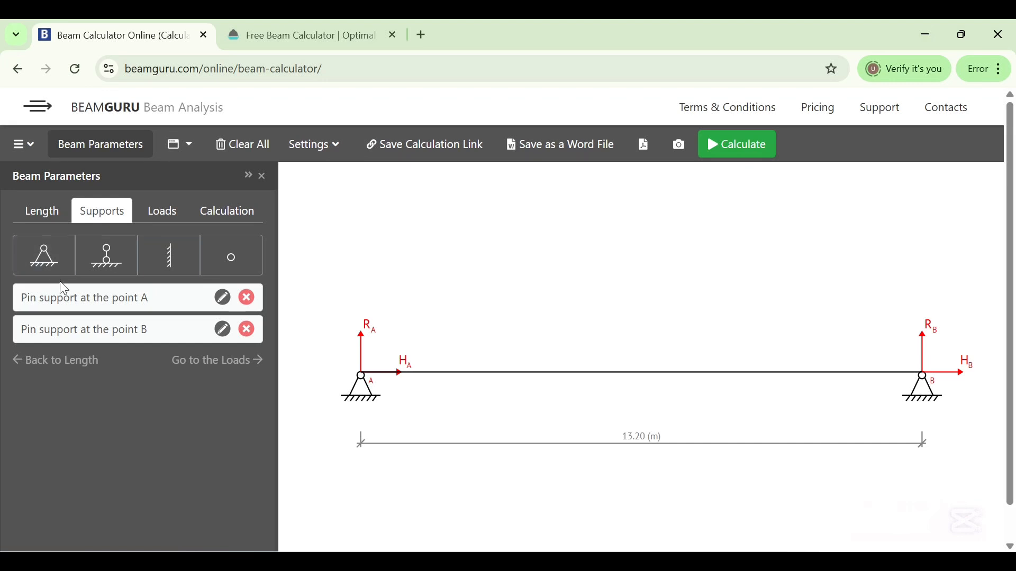
Add a pin support at position 4.43 m along the beam
click(42, 257)
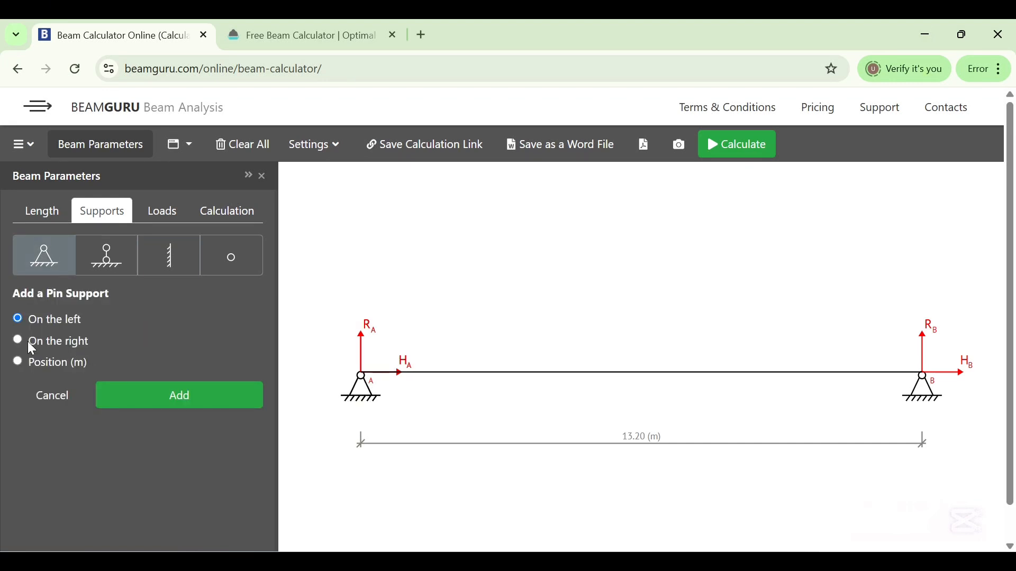
click(37, 365)
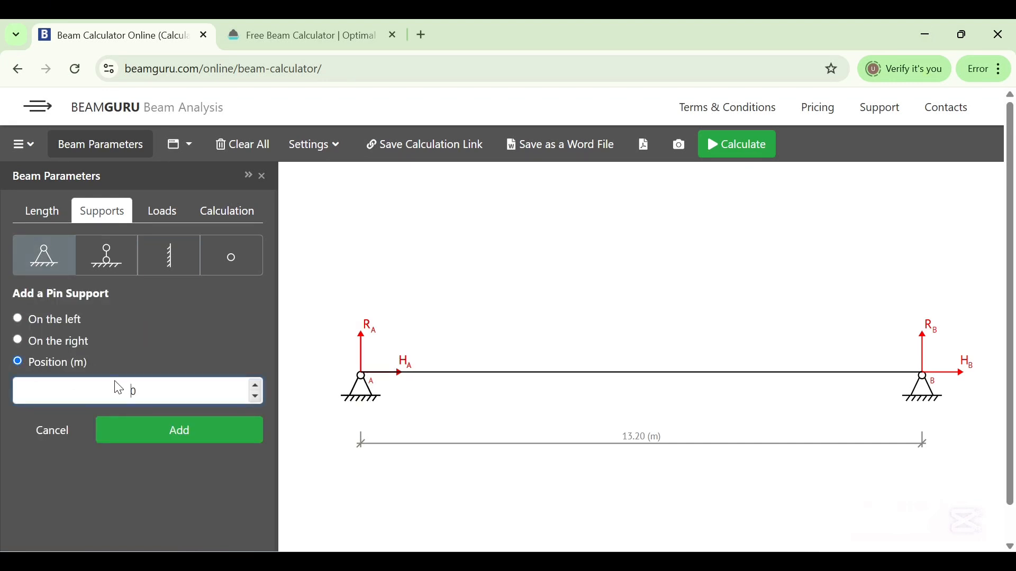
text(40.)
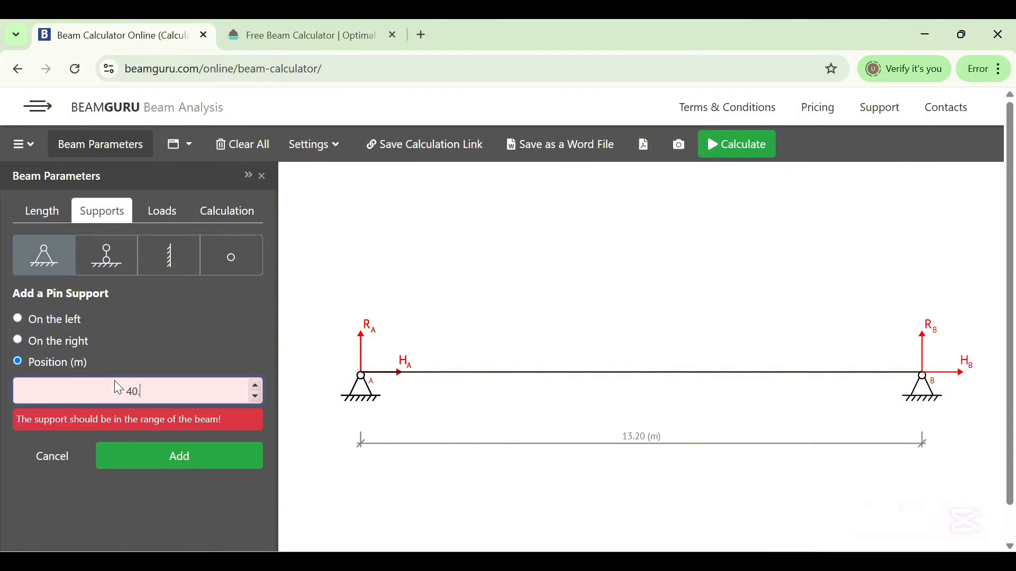
key(BackSpace)
key(BackSpace)
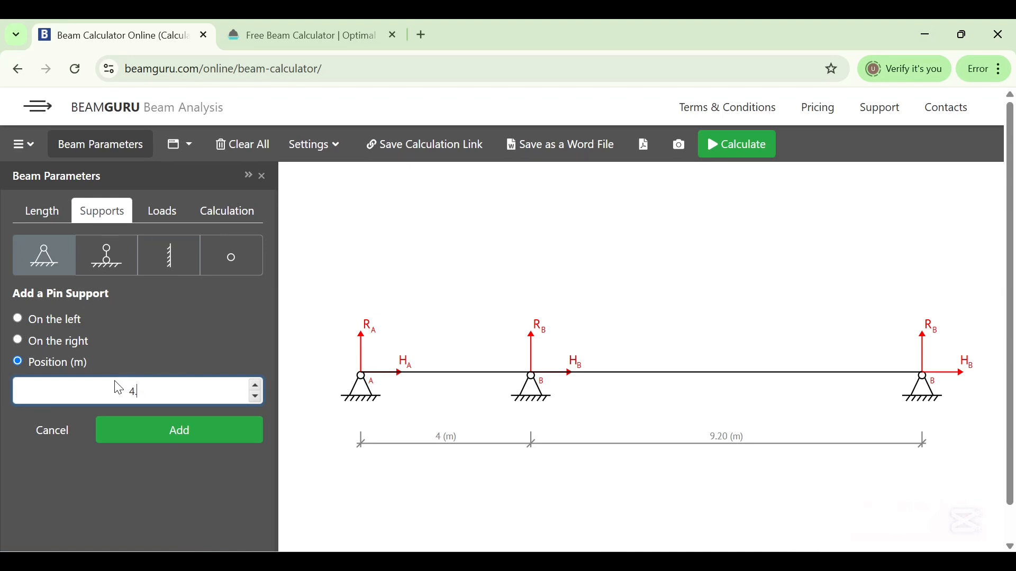
text(43)
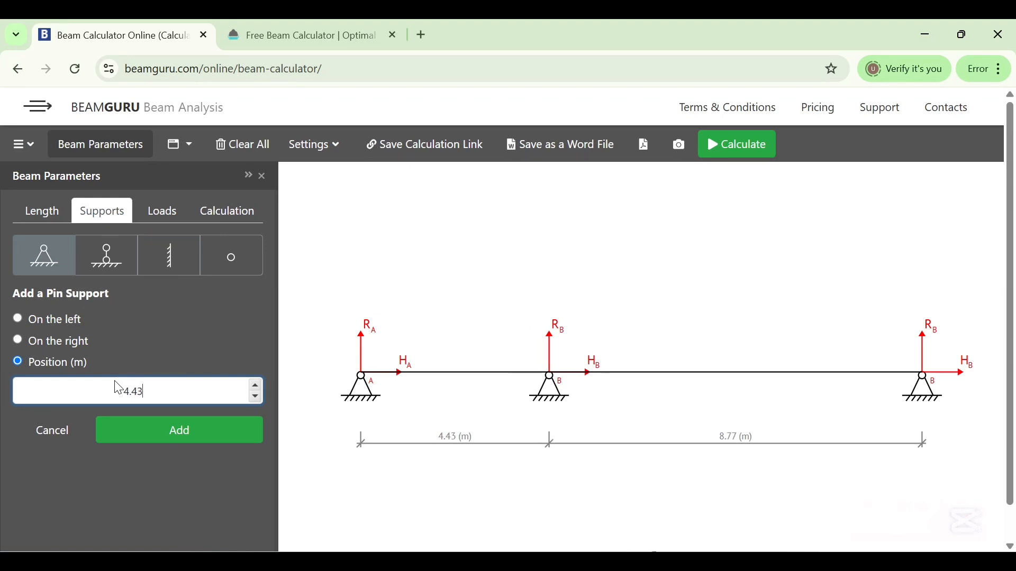
click(179, 432)
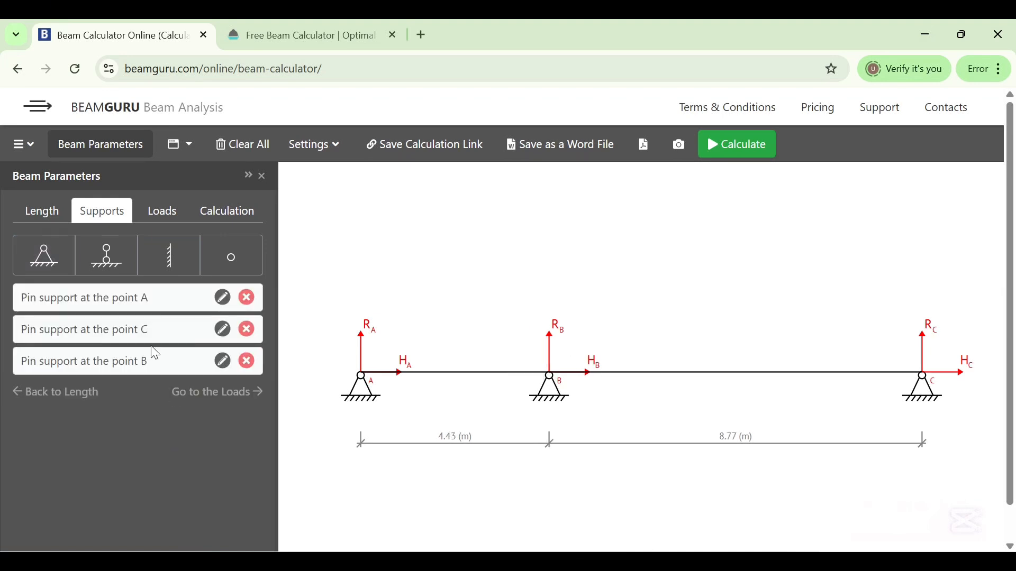
Add a pin support at position 9 m along the beam
click(41, 262)
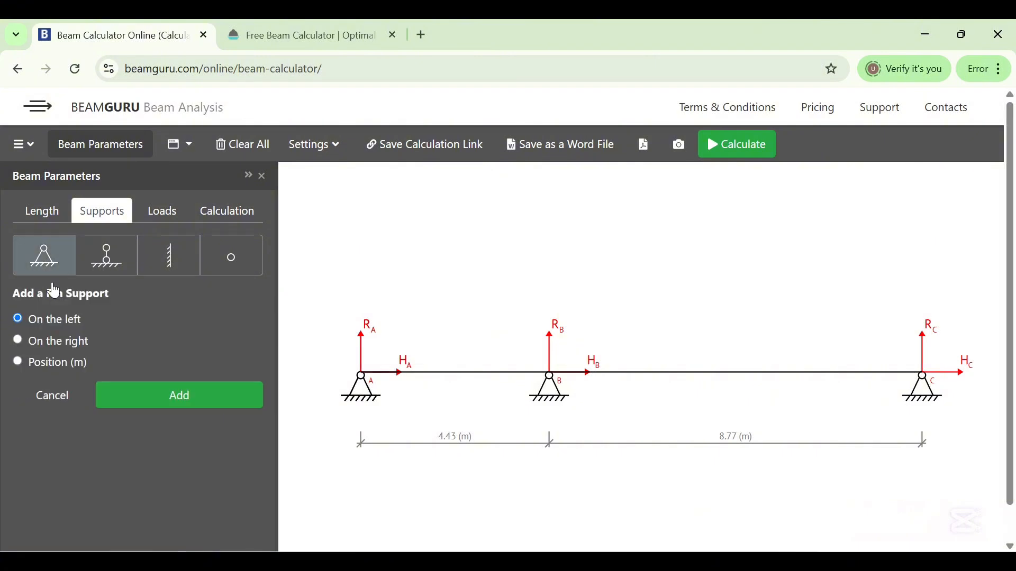
click(53, 365)
click(100, 380)
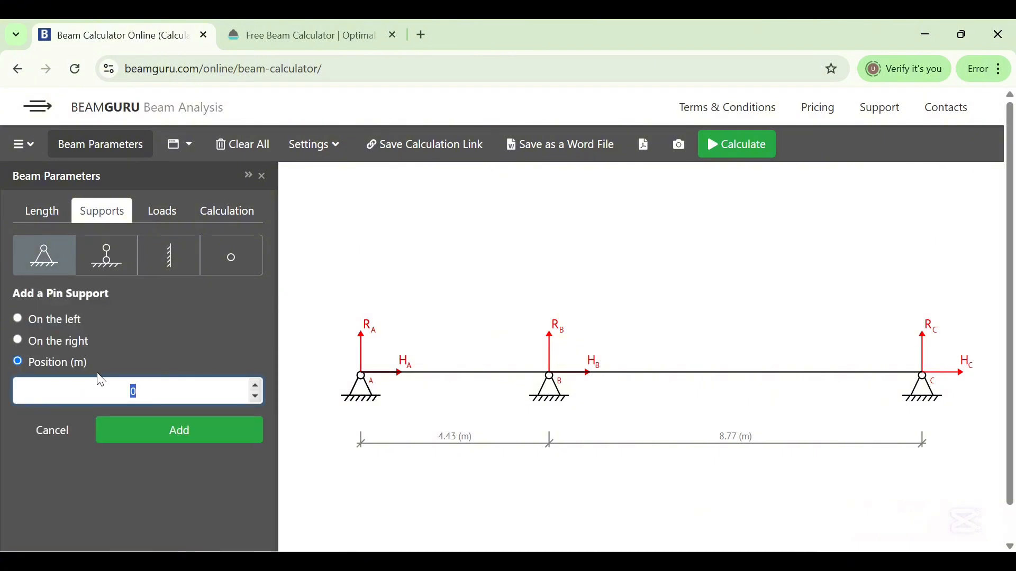
text(9)
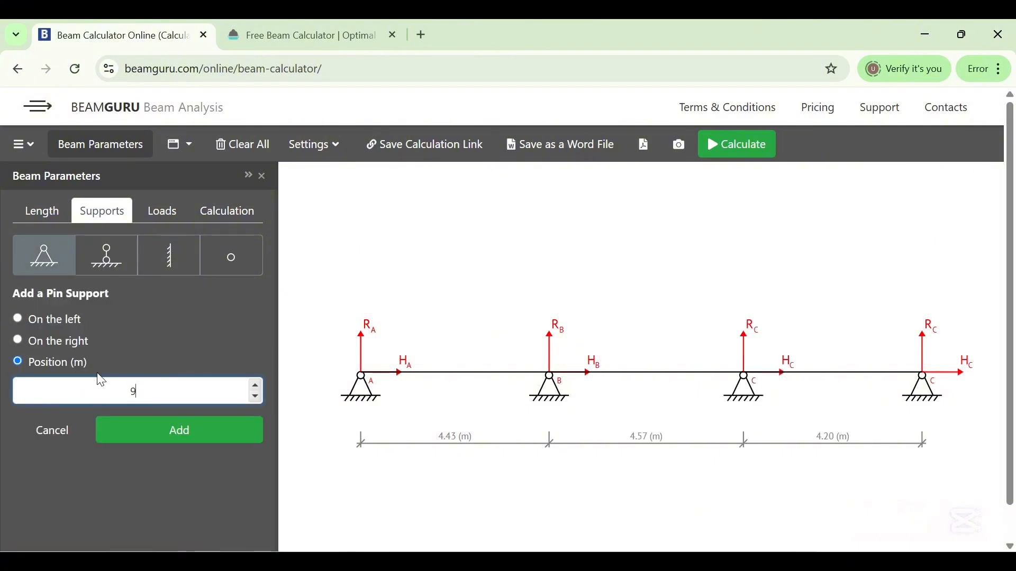
click(175, 428)
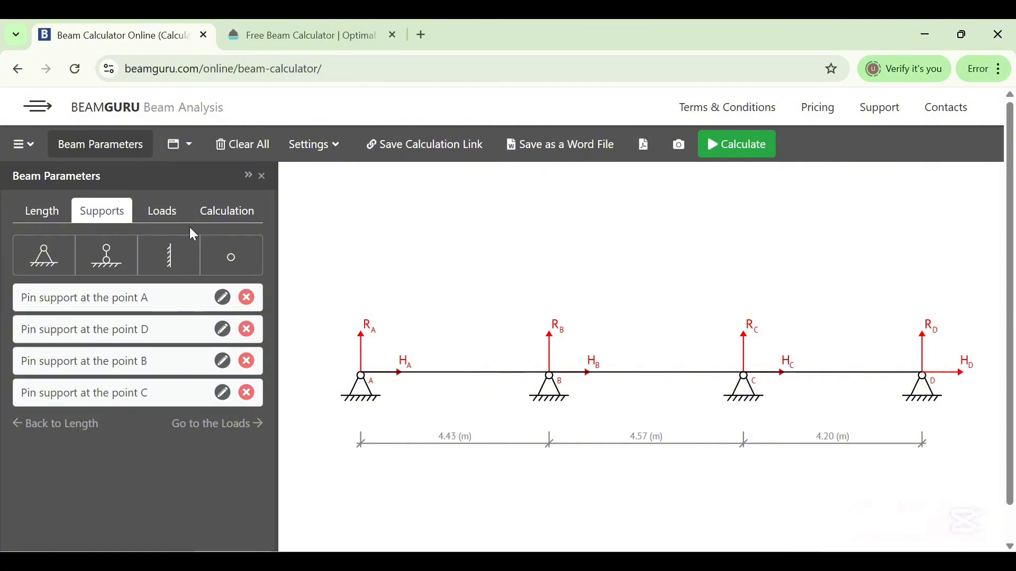
Add a downward uniformly distributed load of 16.3 kN/m from 0 to 4.43 m
click(157, 218)
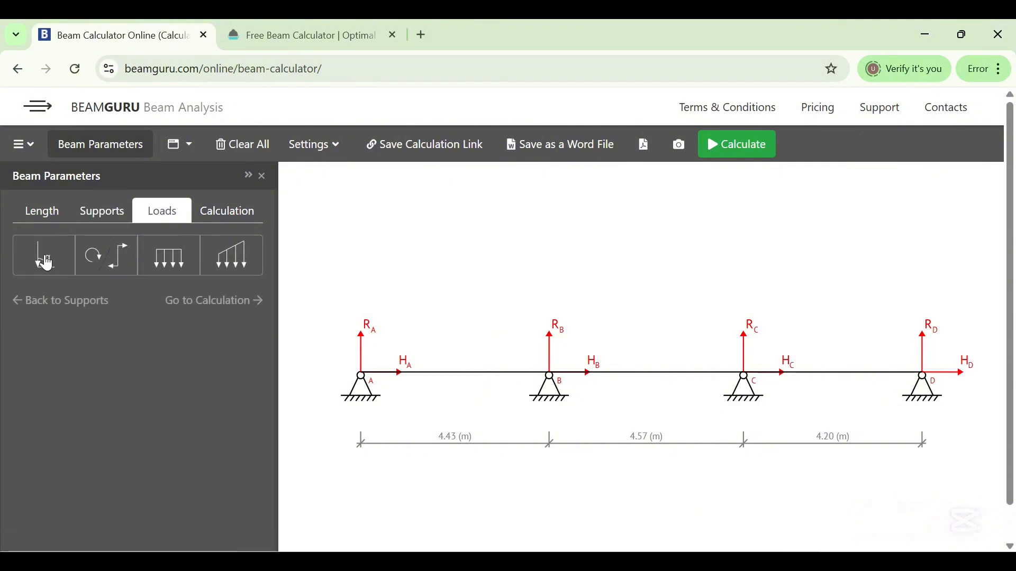
click(177, 258)
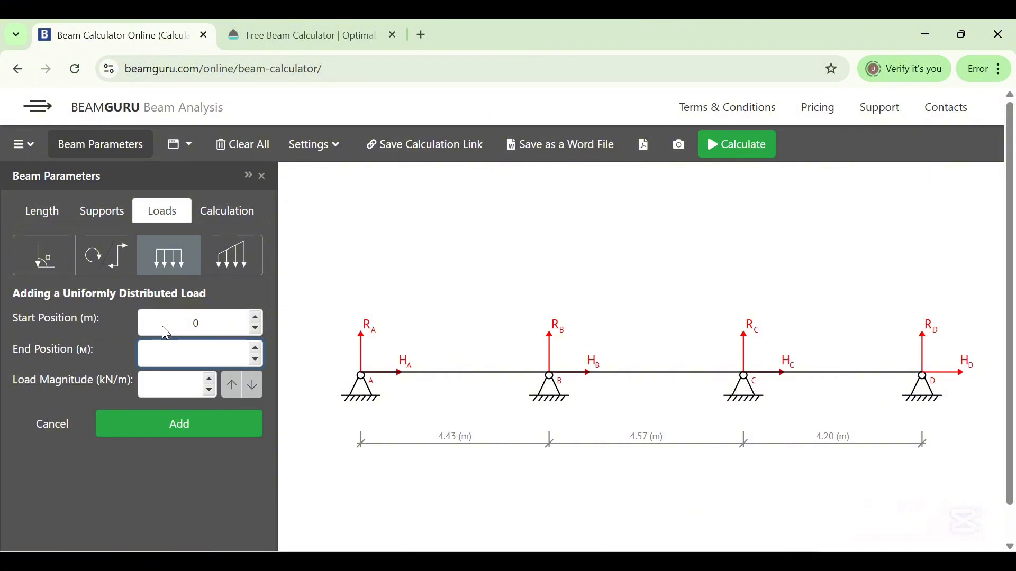
text(4.43)
click(155, 380)
text(16)
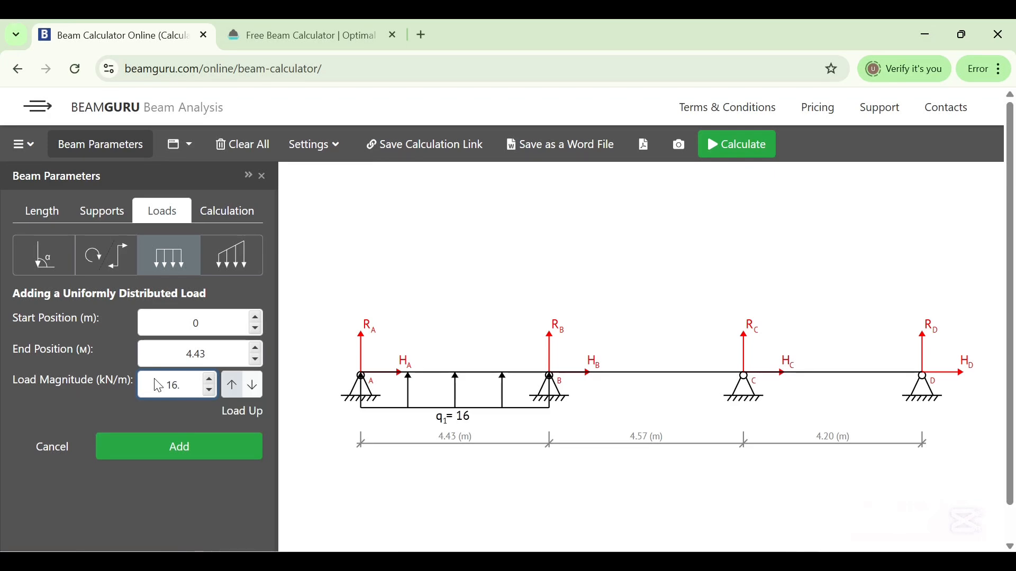
text(.3)
click(253, 386)
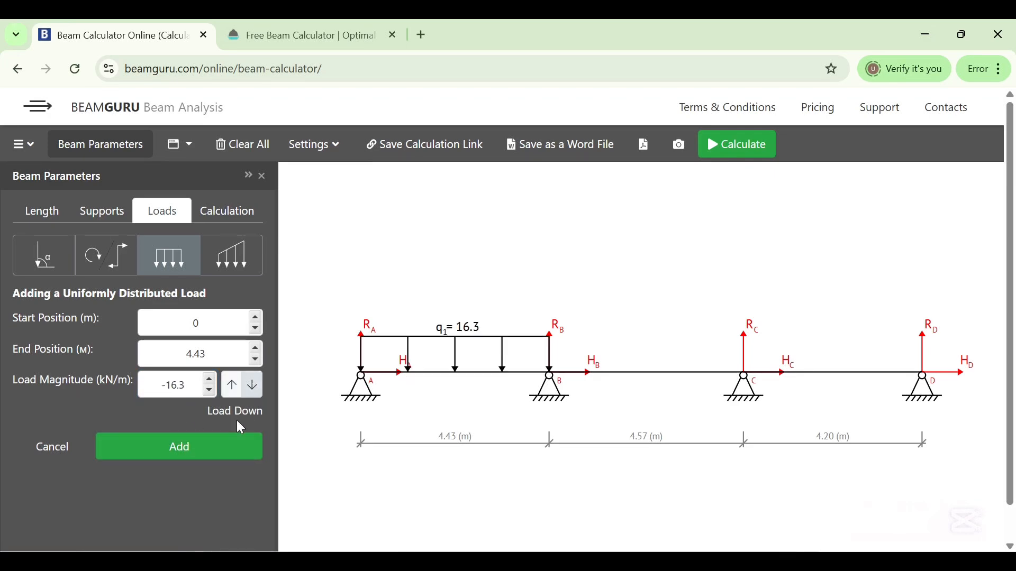
click(203, 451)
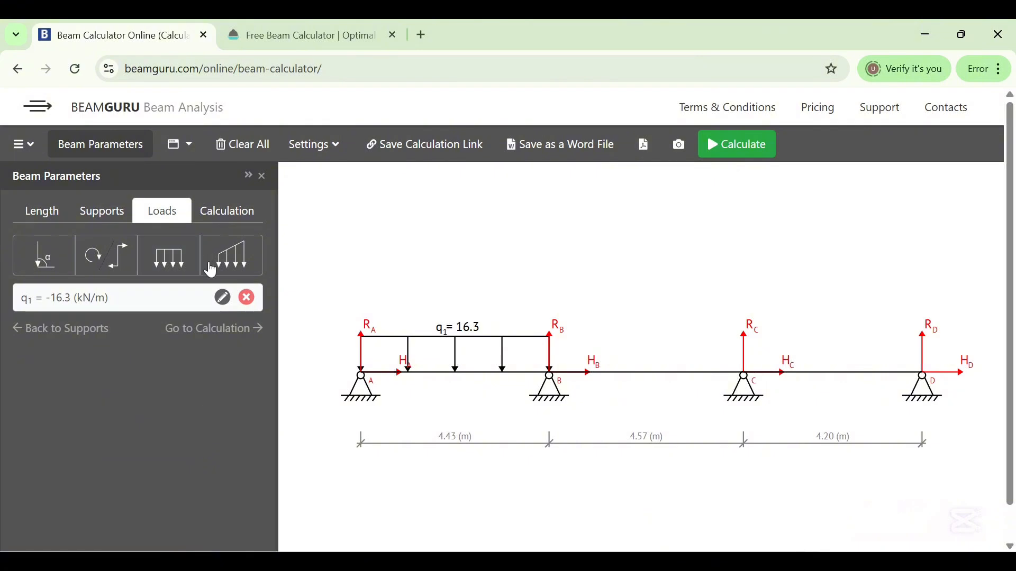
Add a downward uniformly distributed load of 32.95 kN/m from 4.43 m to 9 m
click(159, 256)
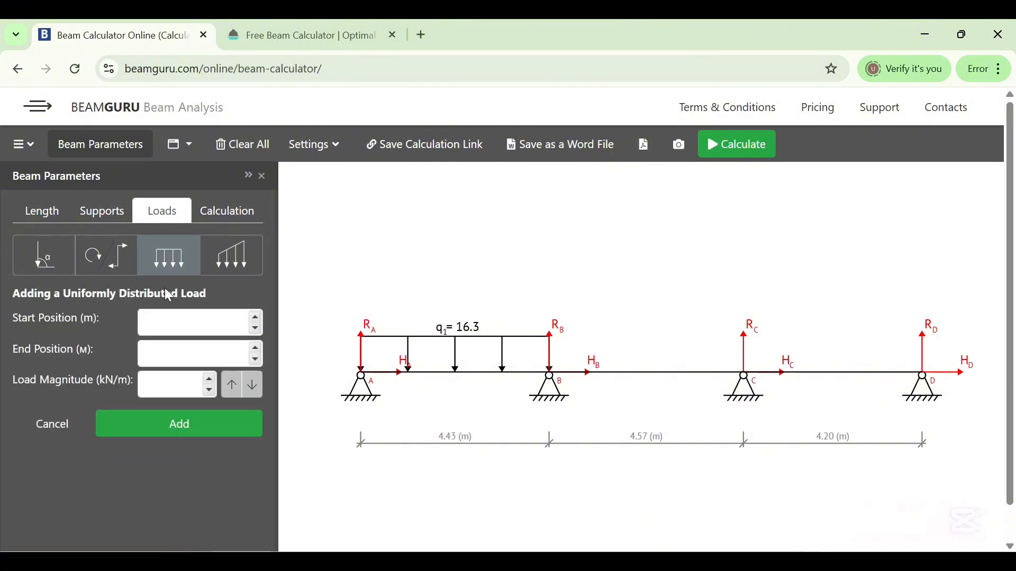
click(173, 311)
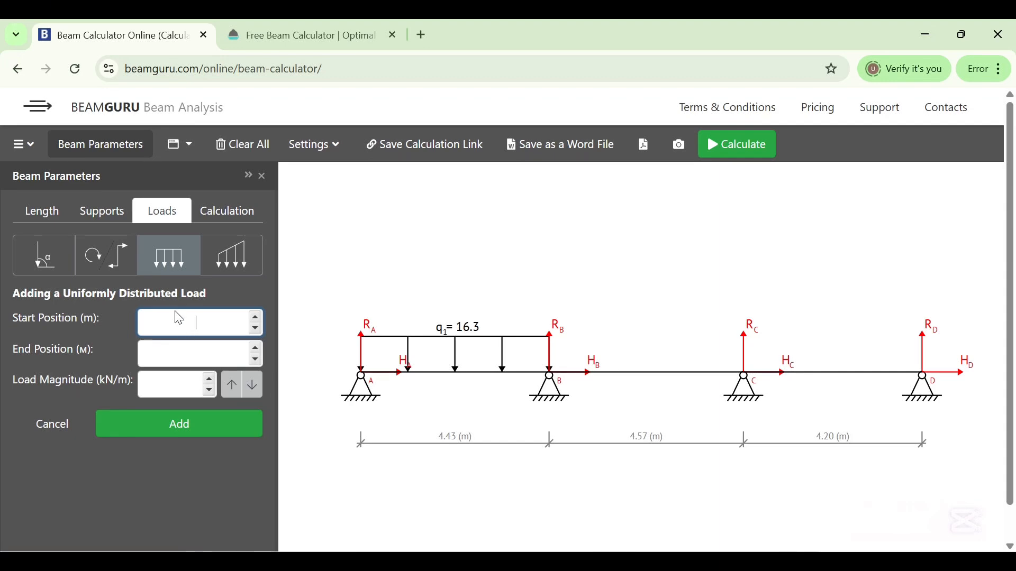
text(4.43)
click(197, 350)
text(9)
click(167, 382)
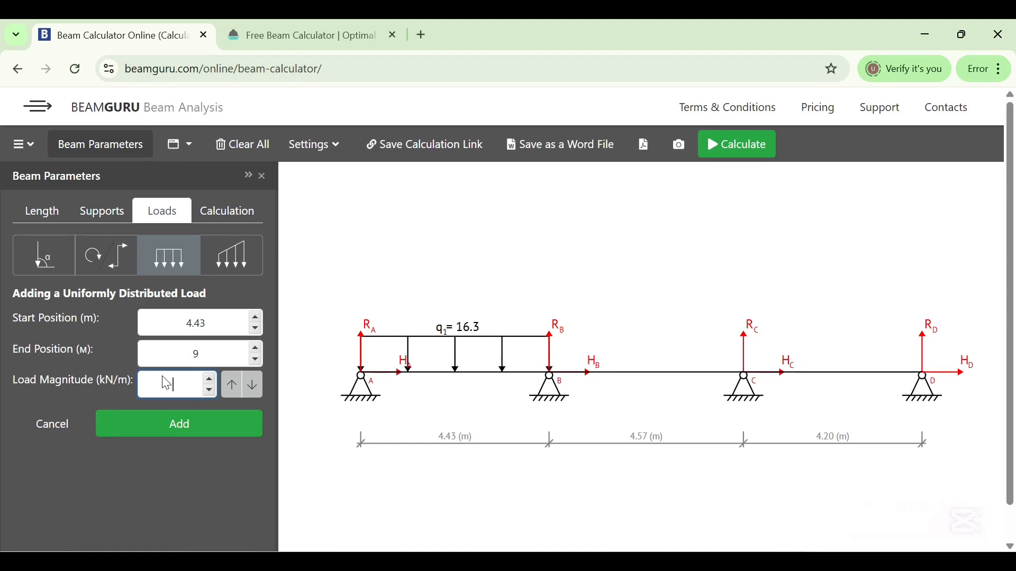
text(3)
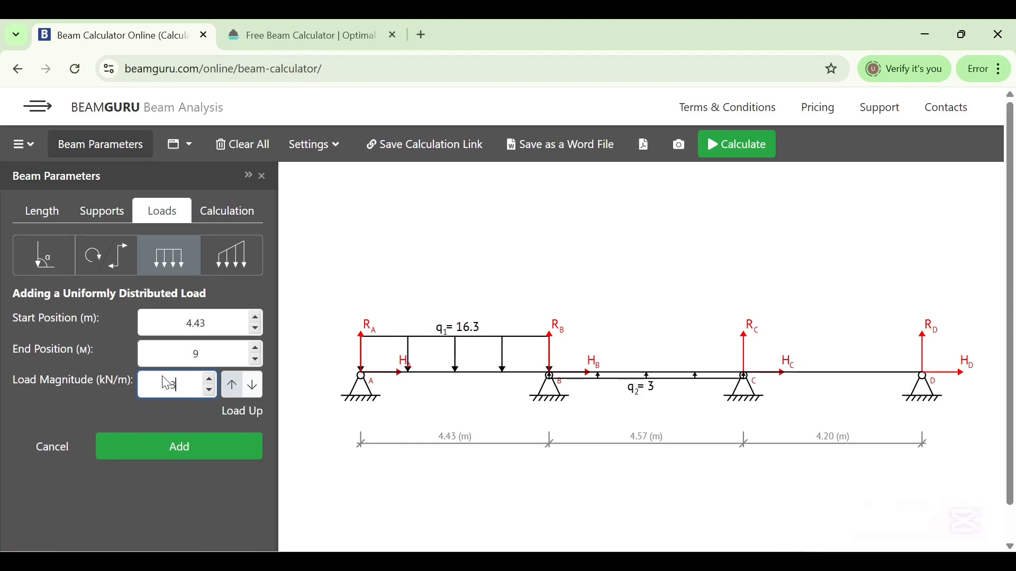
text(2.9)
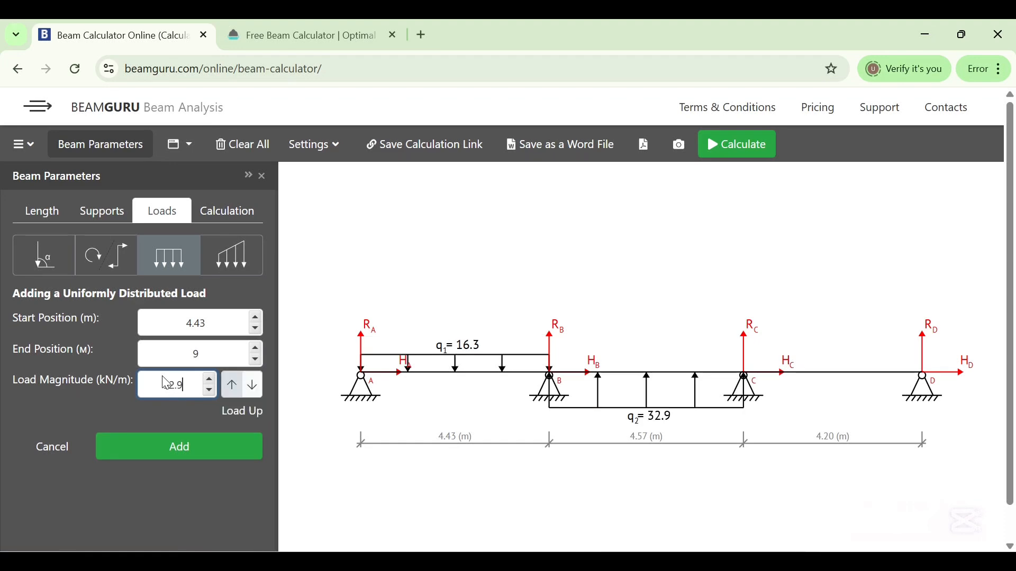
text(5)
click(252, 385)
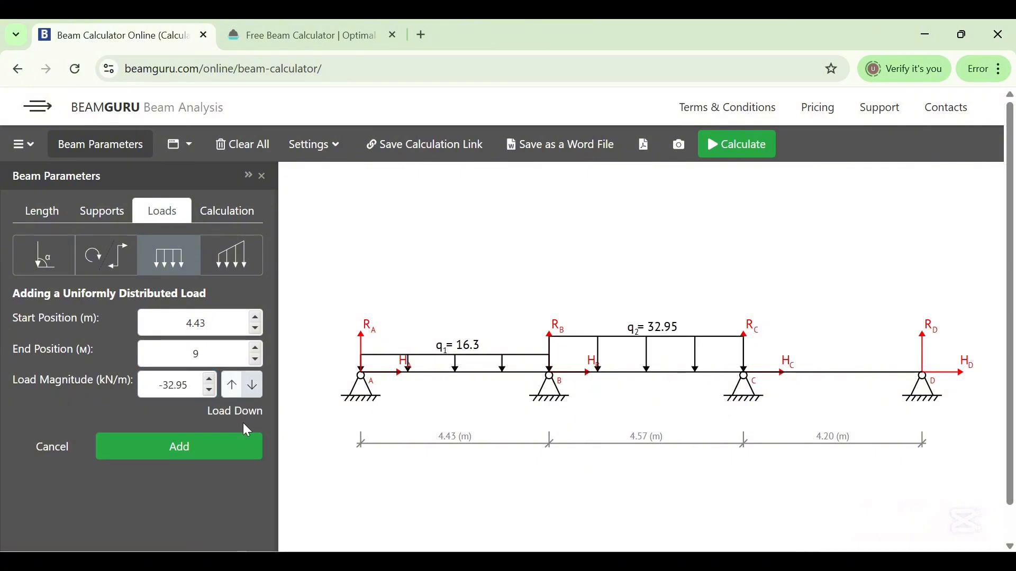
click(186, 450)
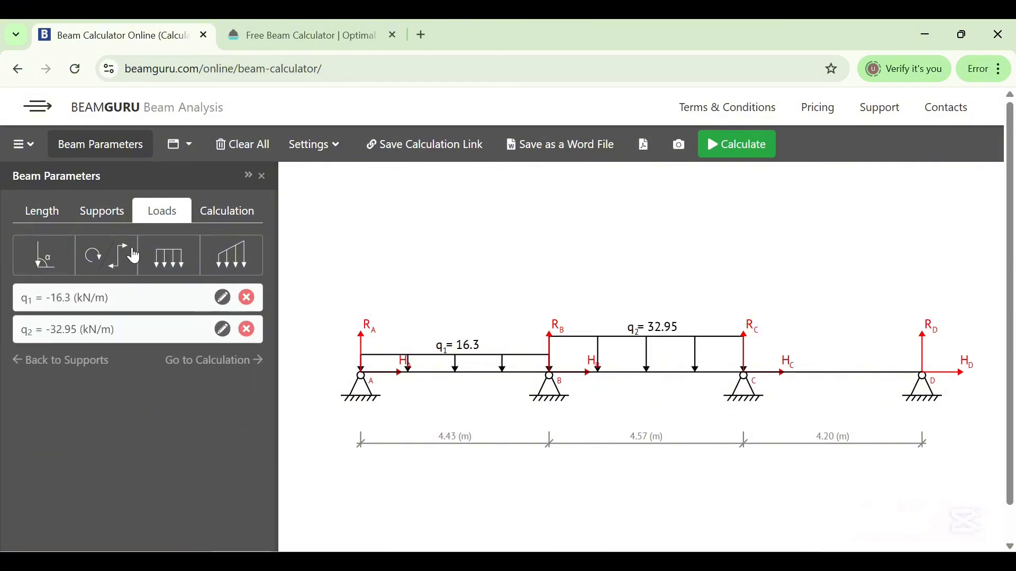
Add a downward uniformly distributed load of 17.2 kN/m from 9 m to 13.2 m
click(166, 263)
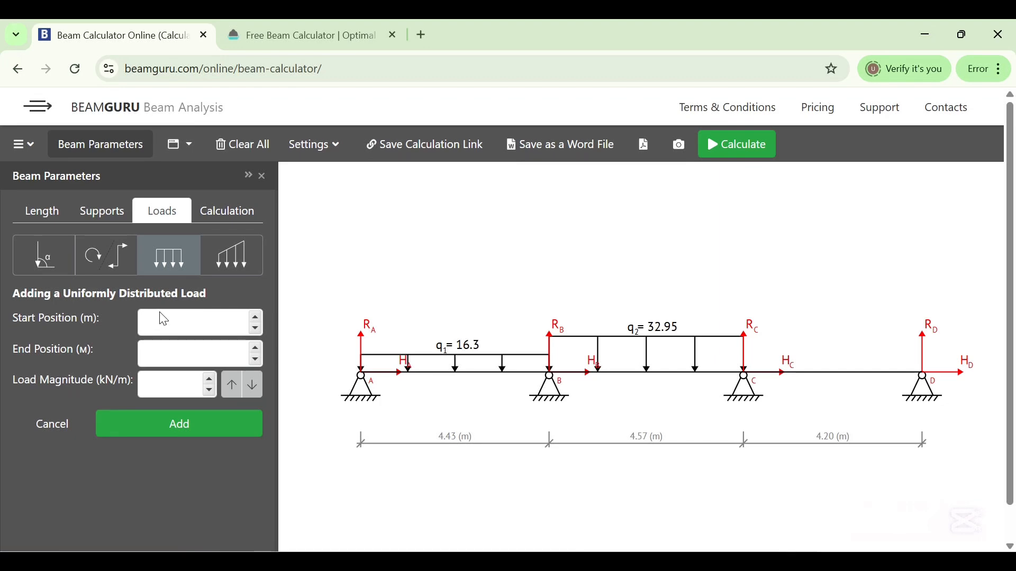
text(9)
click(167, 358)
text(13.3)
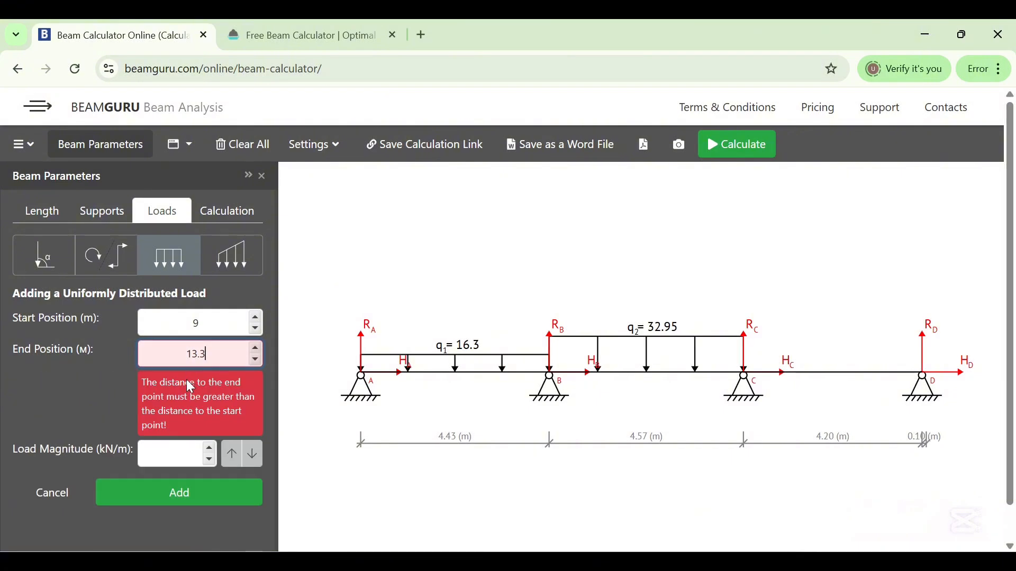
key(BackSpace)
text(2)
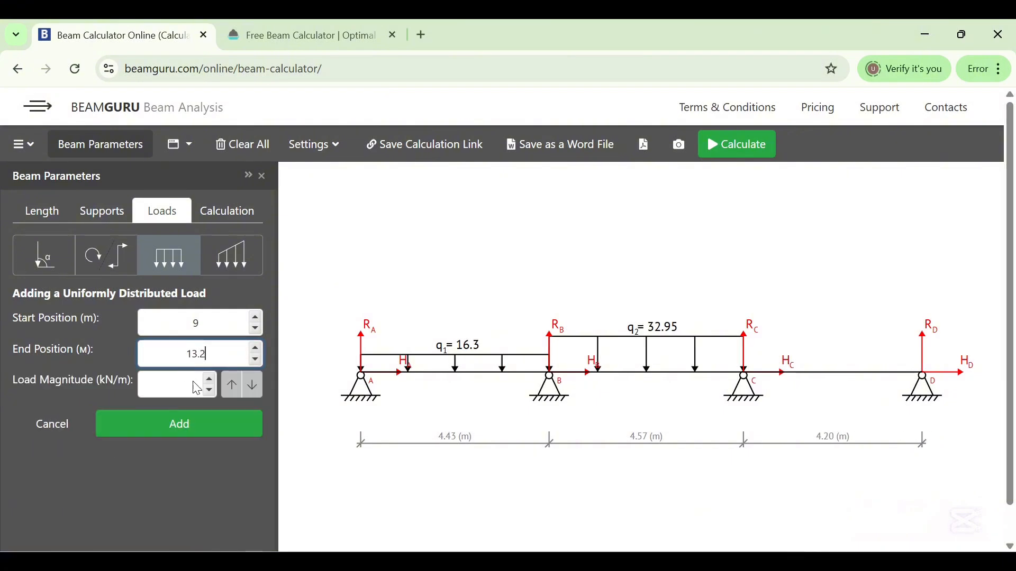
click(178, 383)
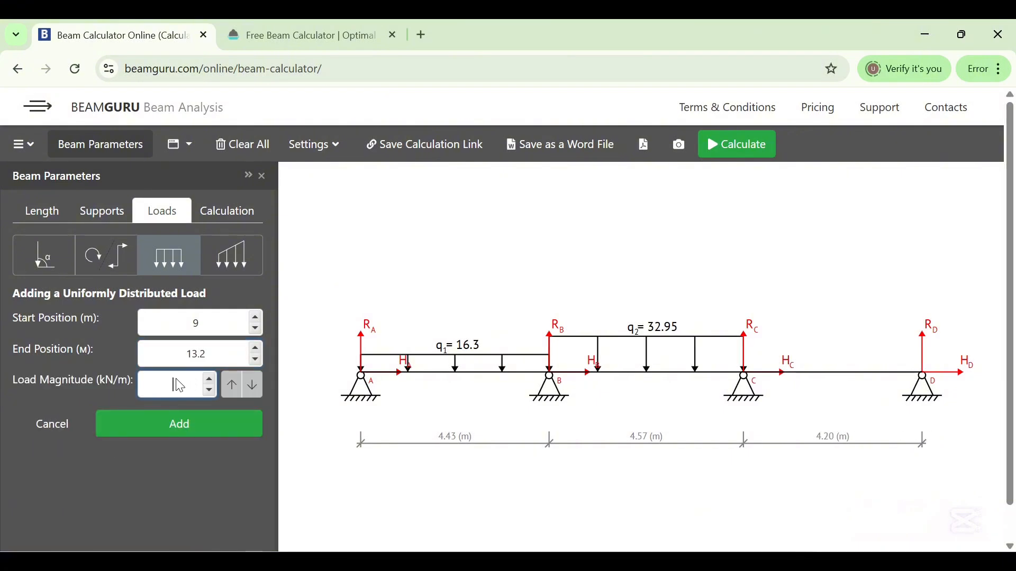
text(17)
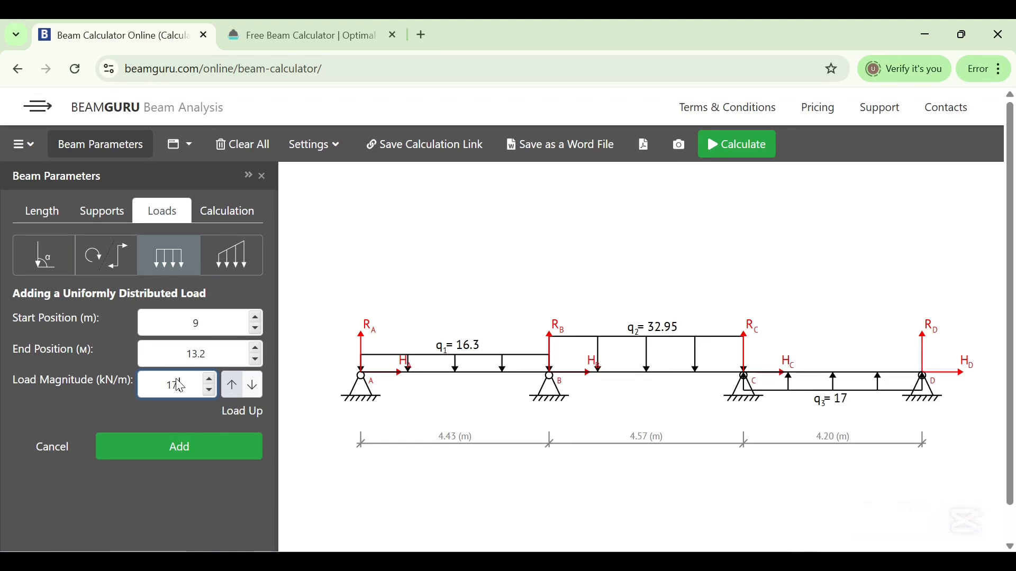
text(.2)
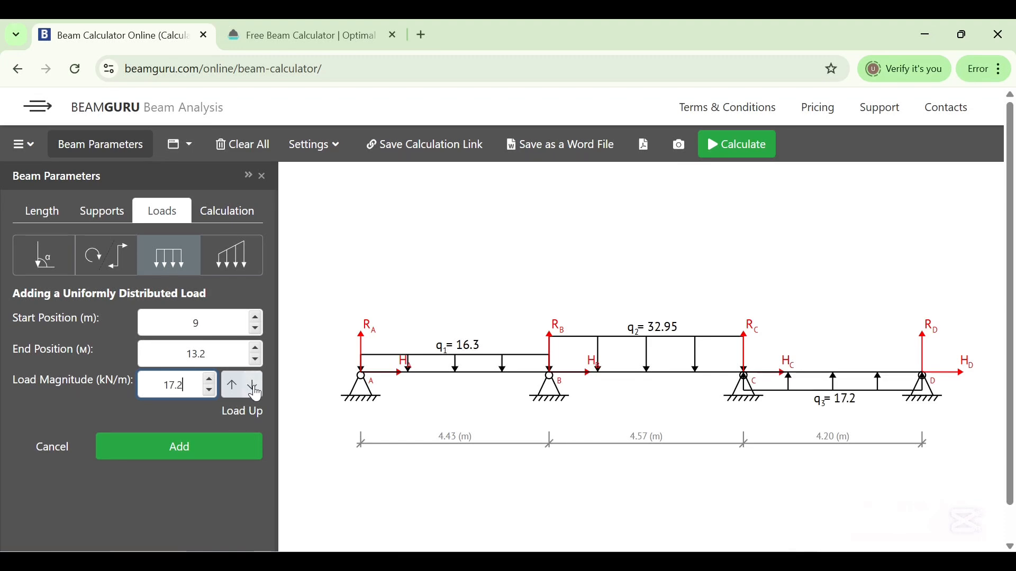
click(253, 386)
click(203, 449)
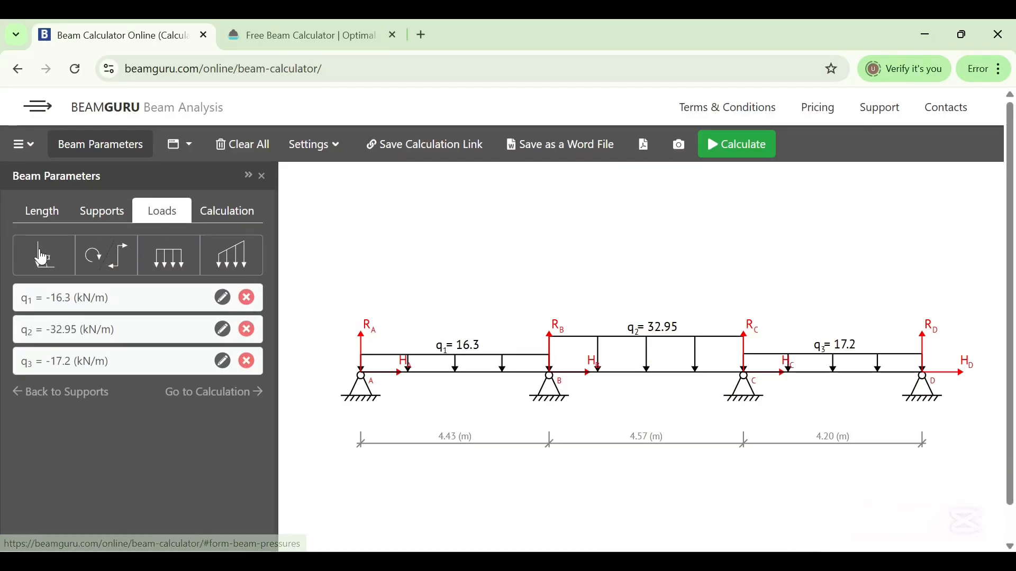
Start a new point load and compute 3.75 + 4.43 in the Calculator app to find its position
click(42, 258)
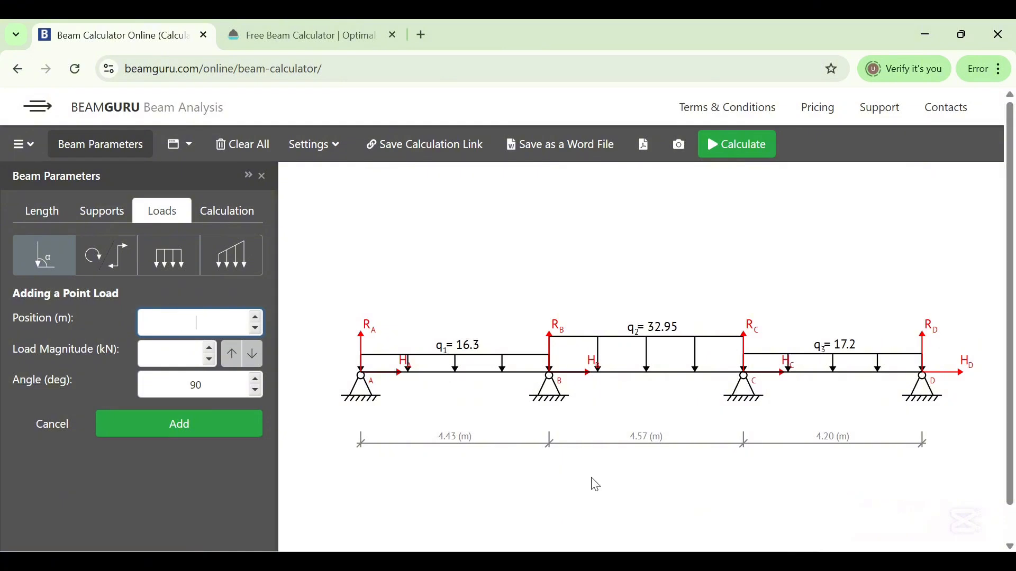
click(645, 560)
click(525, 467)
click(524, 502)
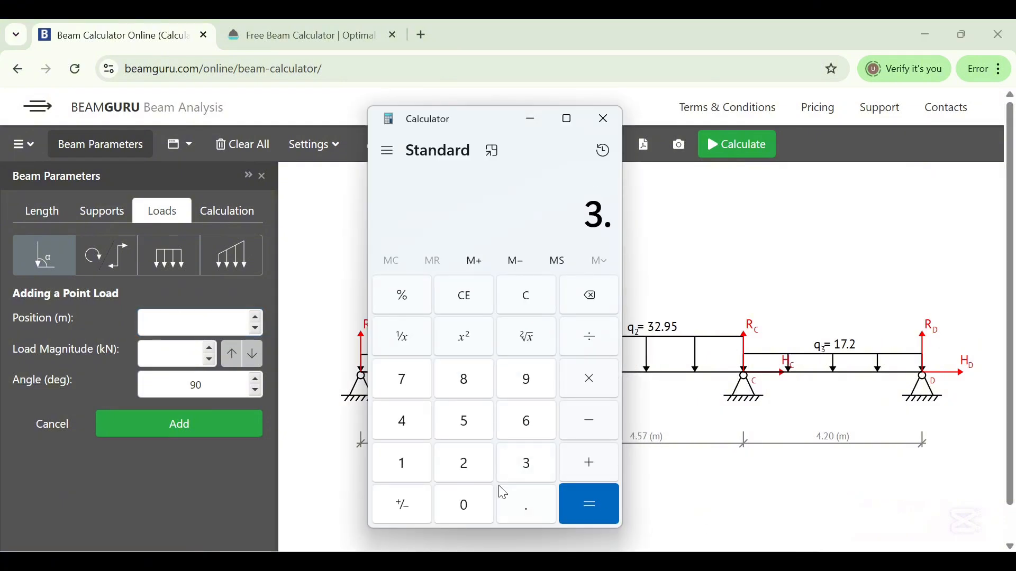
click(403, 394)
click(462, 422)
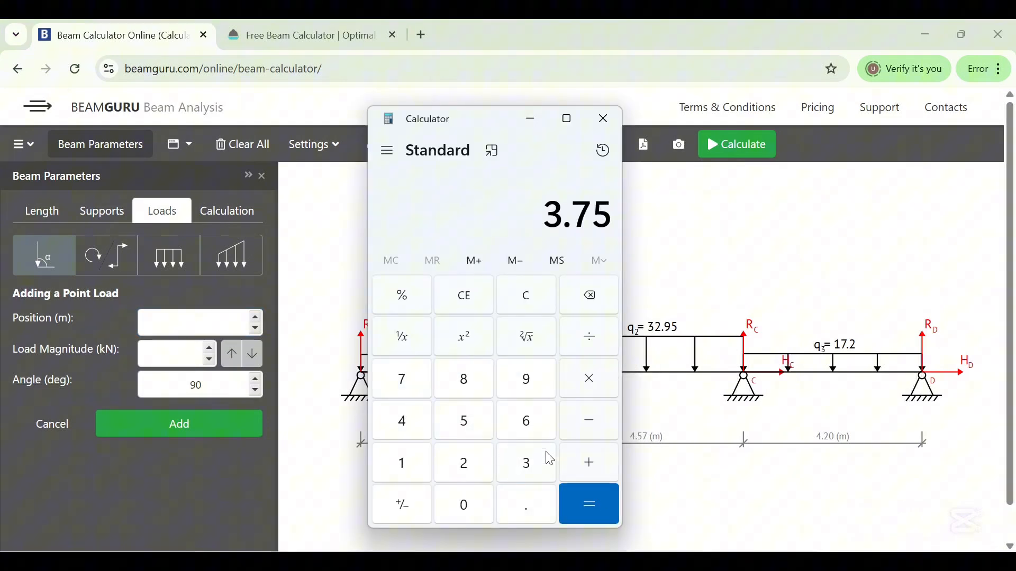
click(586, 465)
click(400, 423)
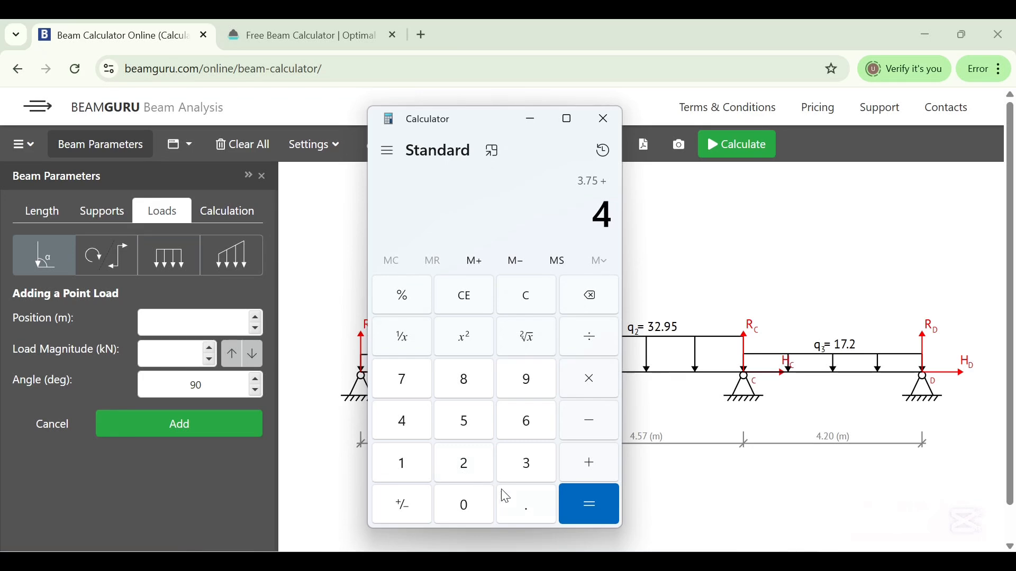
click(511, 494)
click(409, 424)
click(535, 476)
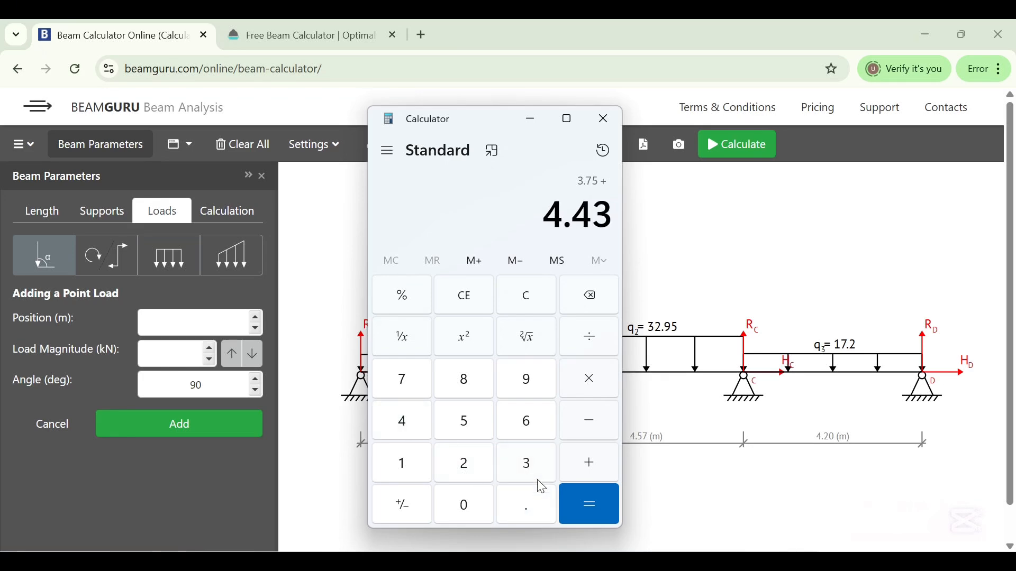
click(587, 506)
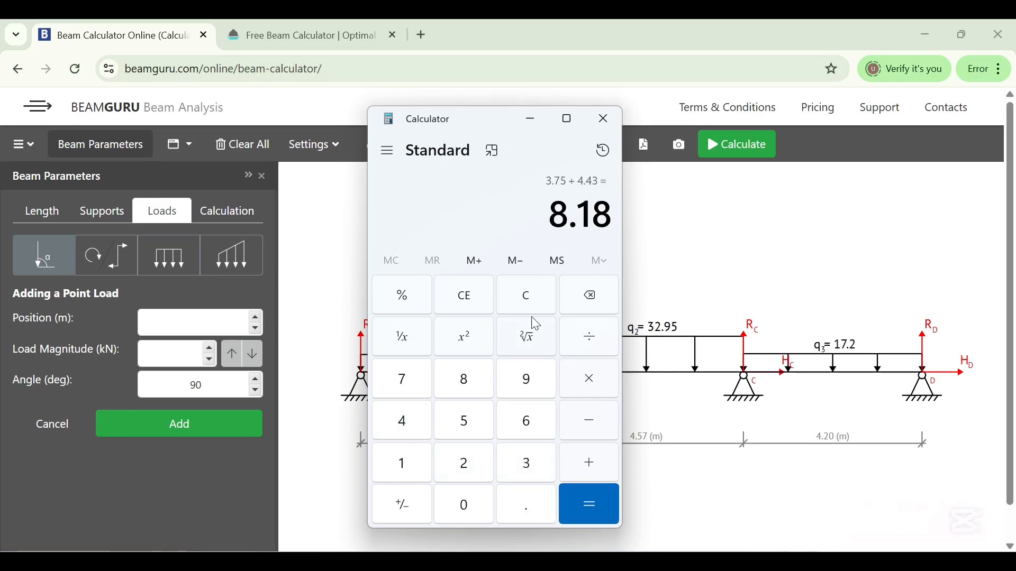
click(531, 120)
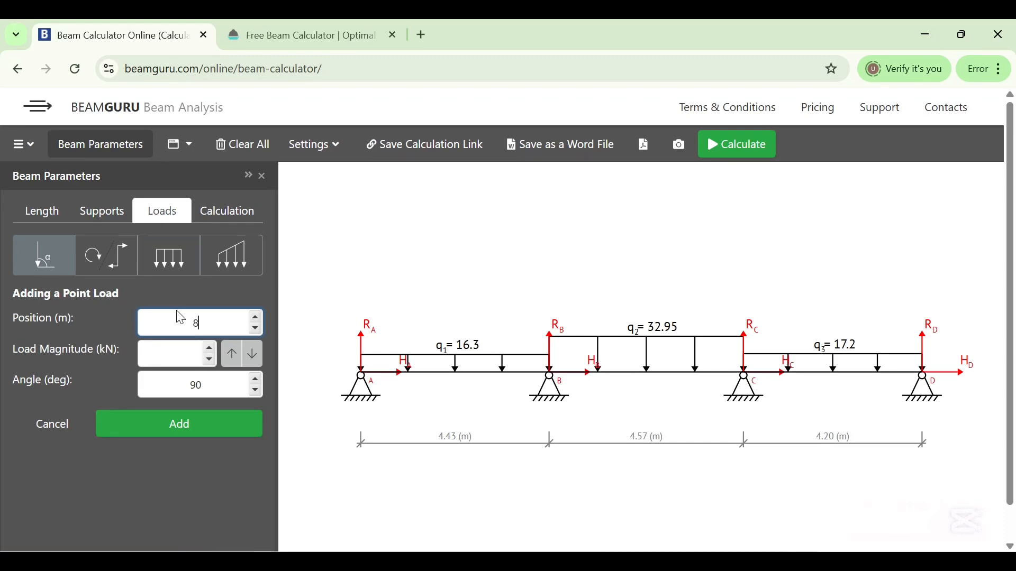
Add a downward point load of 60 kN at position 8.18 m along the beam
text(8)
text(60)
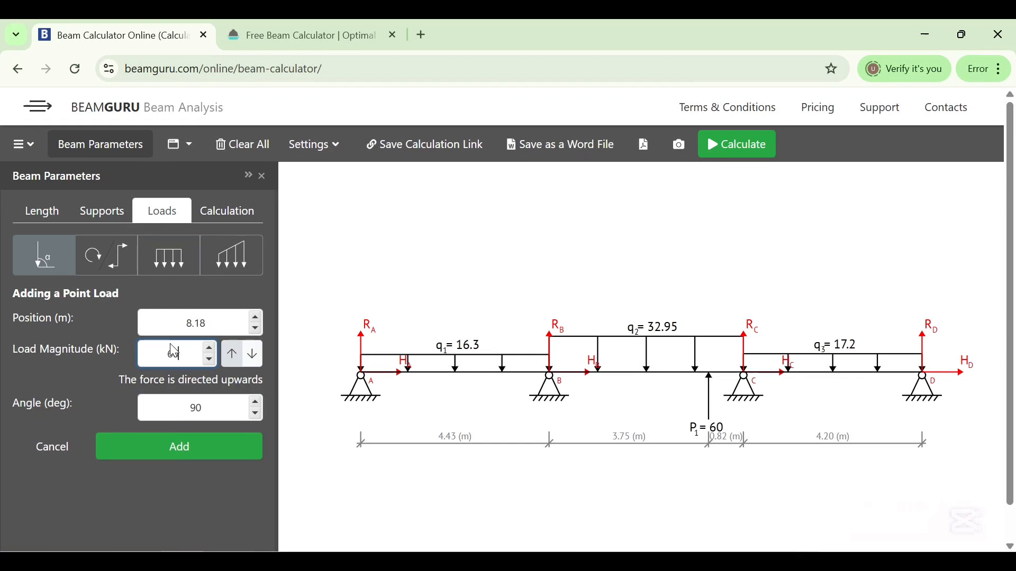
click(249, 356)
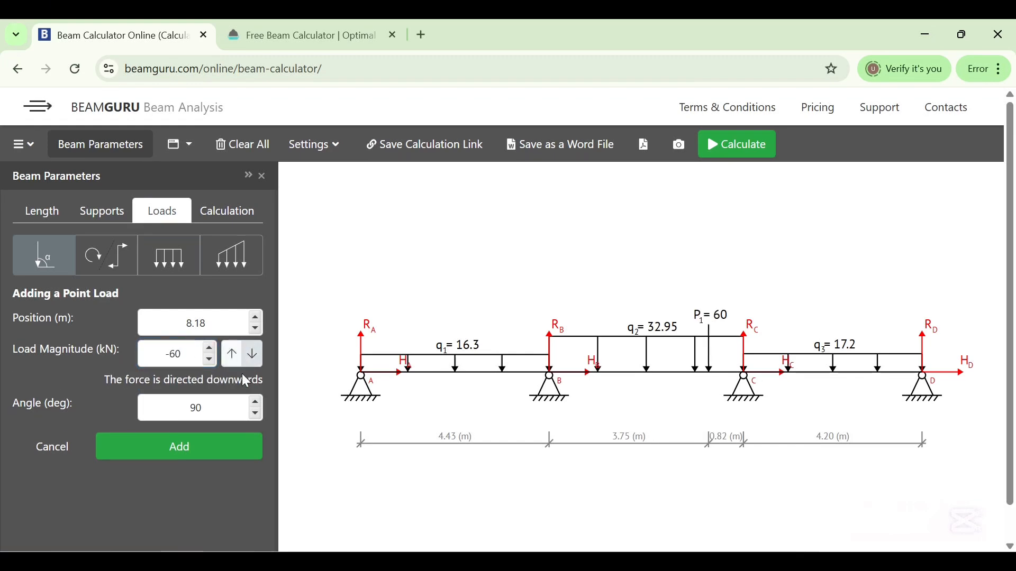
click(176, 449)
Run the calculation for bending moment and shear force diagrams and dismiss the access code dialog
click(221, 215)
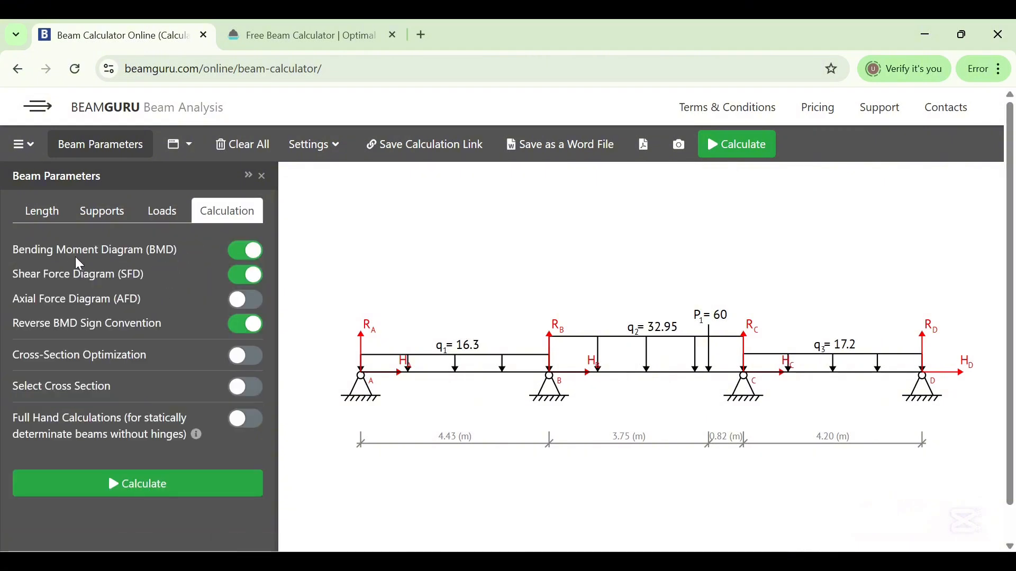
click(145, 485)
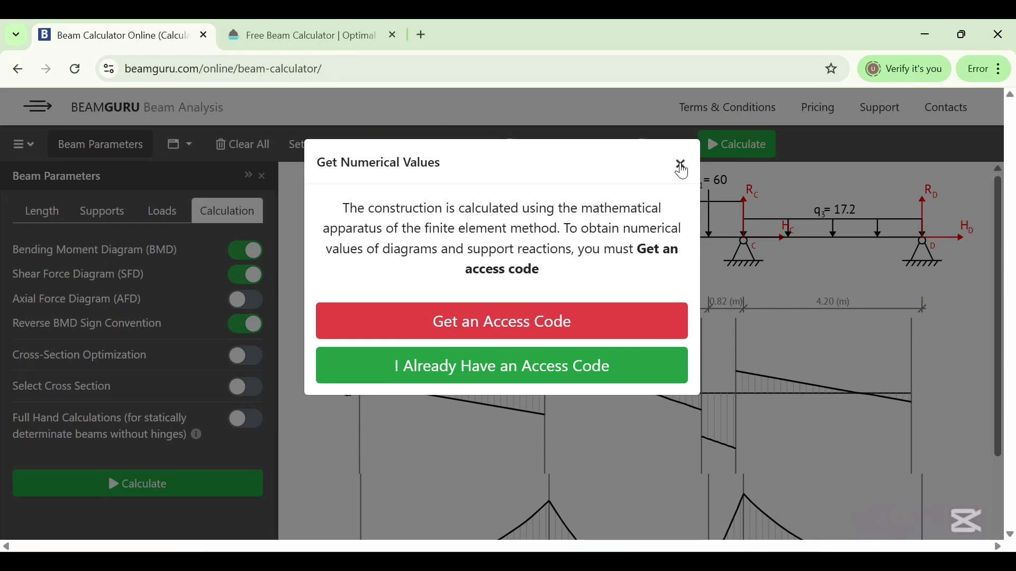
click(682, 168)
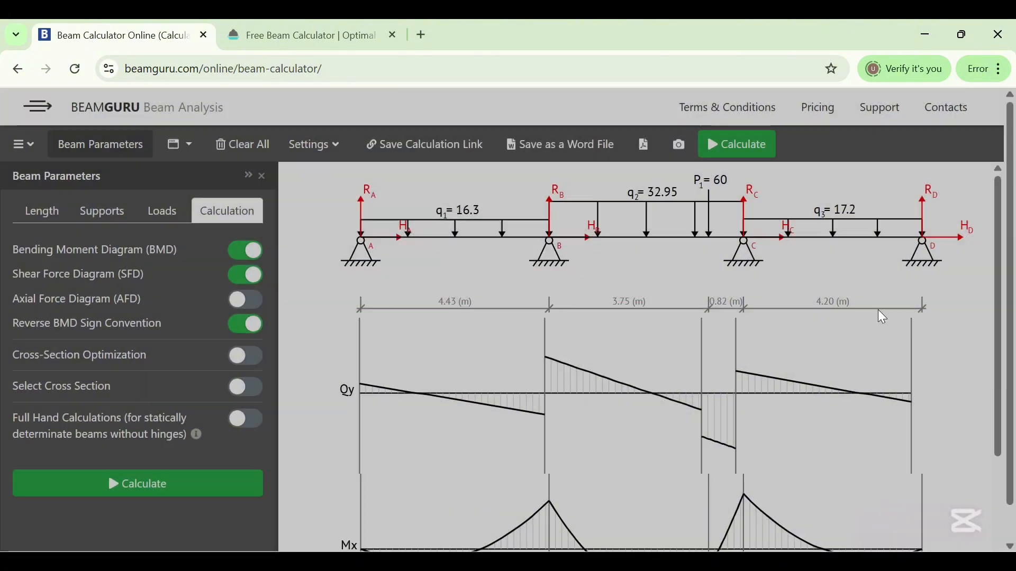
Examine the resulting shear force and bending moment diagrams
scroll(969, 288, down, 2)
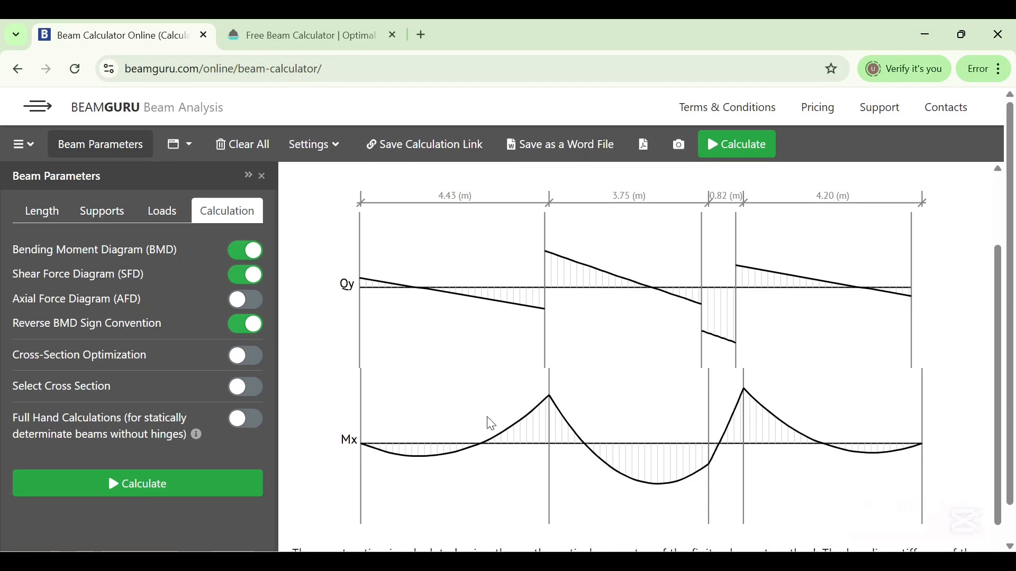
scroll(496, 421, up, 2)
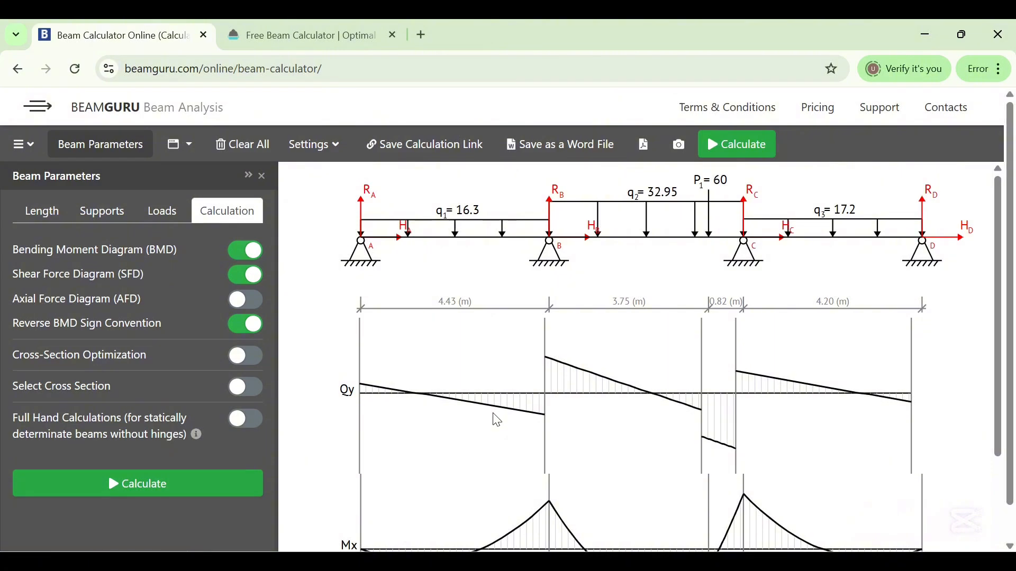
scroll(503, 404, down, 2)
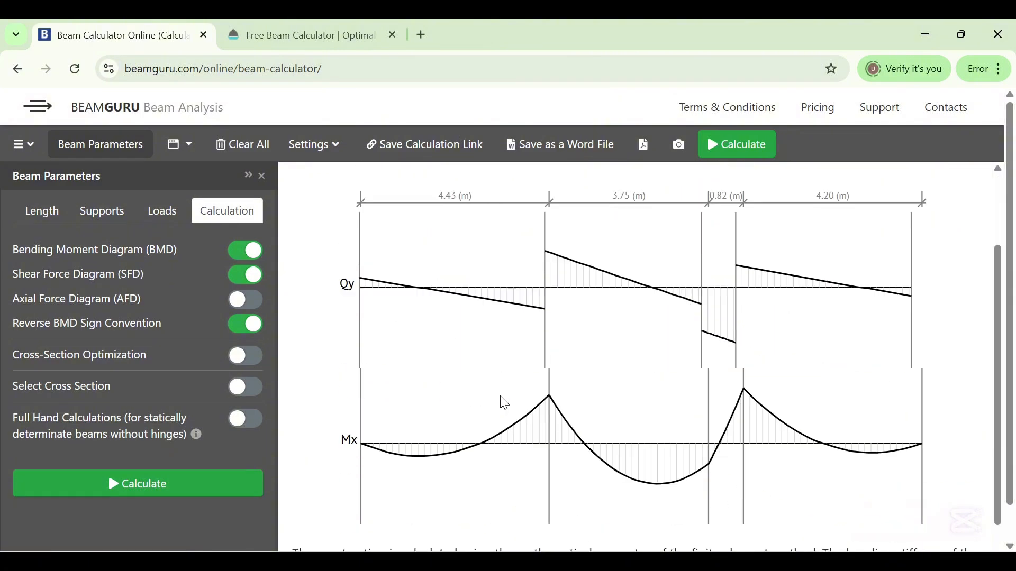
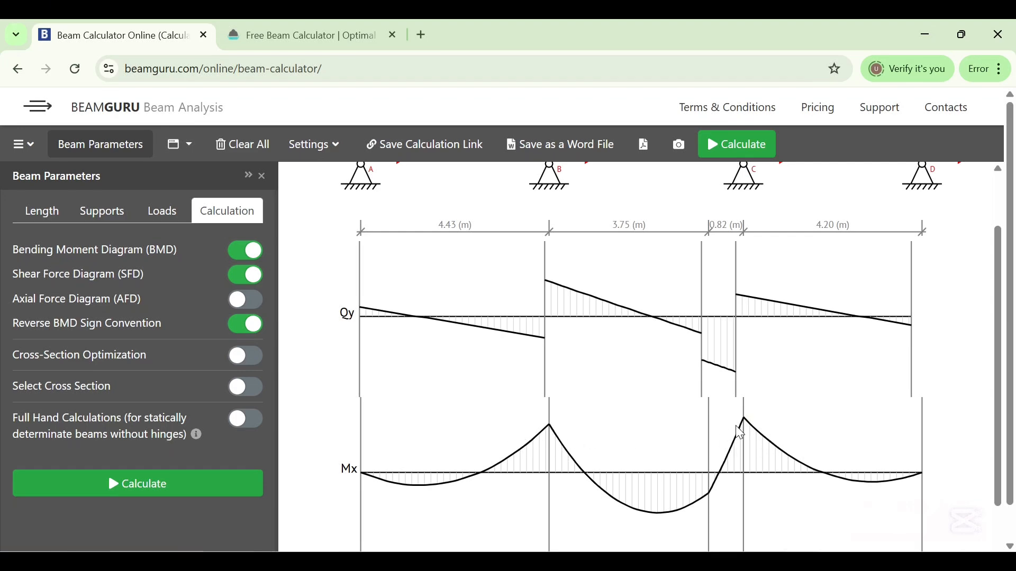
Switch to the OptimalBeam calculator tab and set the beam length to 13.2 m
scroll(591, 363, up, 2)
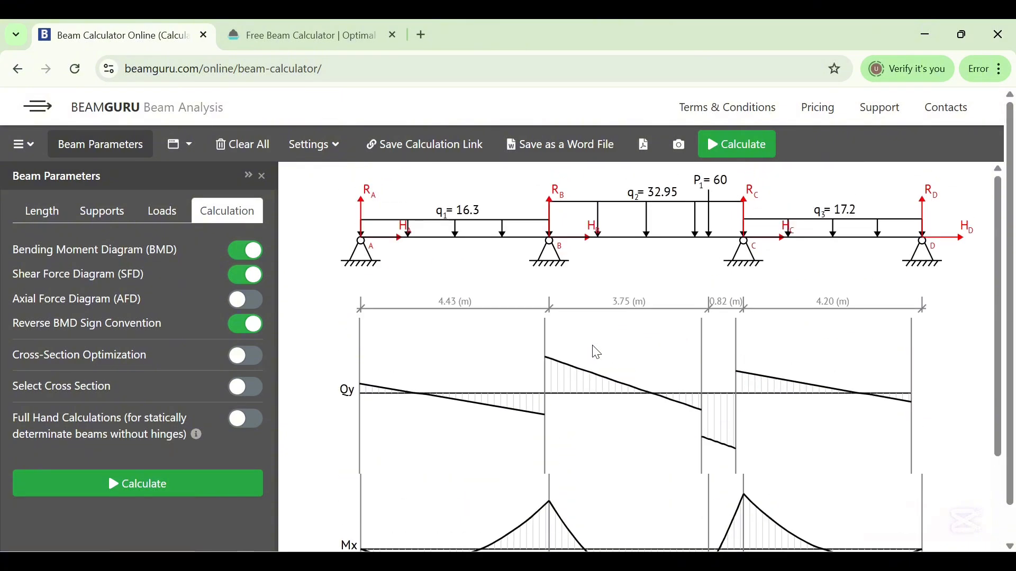
click(312, 31)
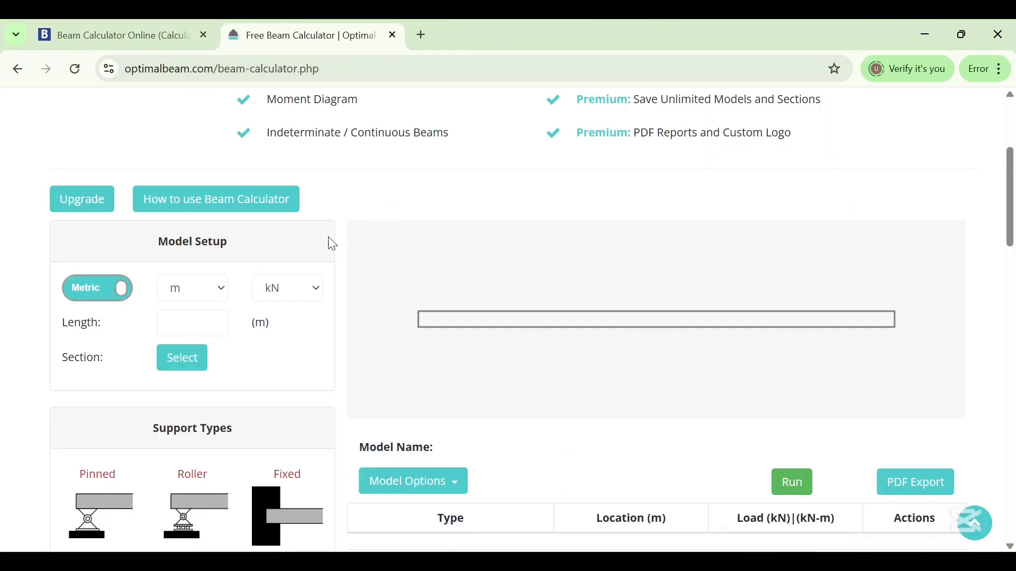
scroll(284, 244, up, 4)
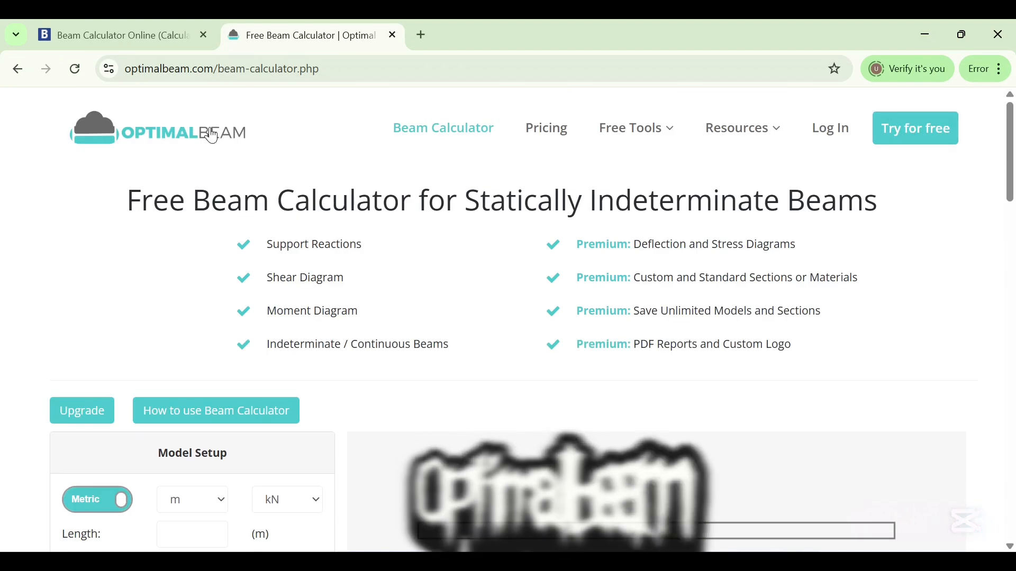
scroll(265, 245, down, 2)
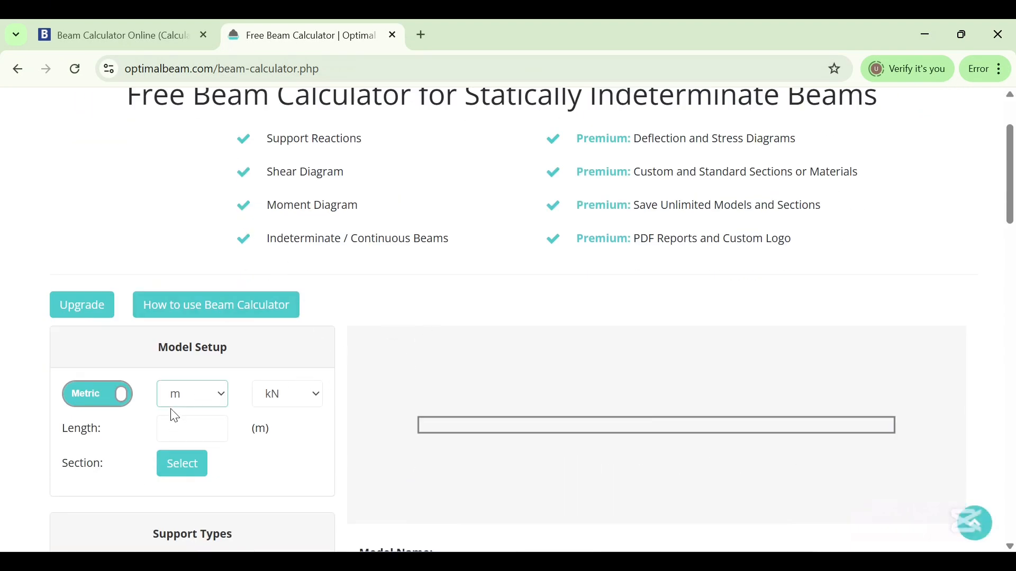
scroll(370, 328, down, 4)
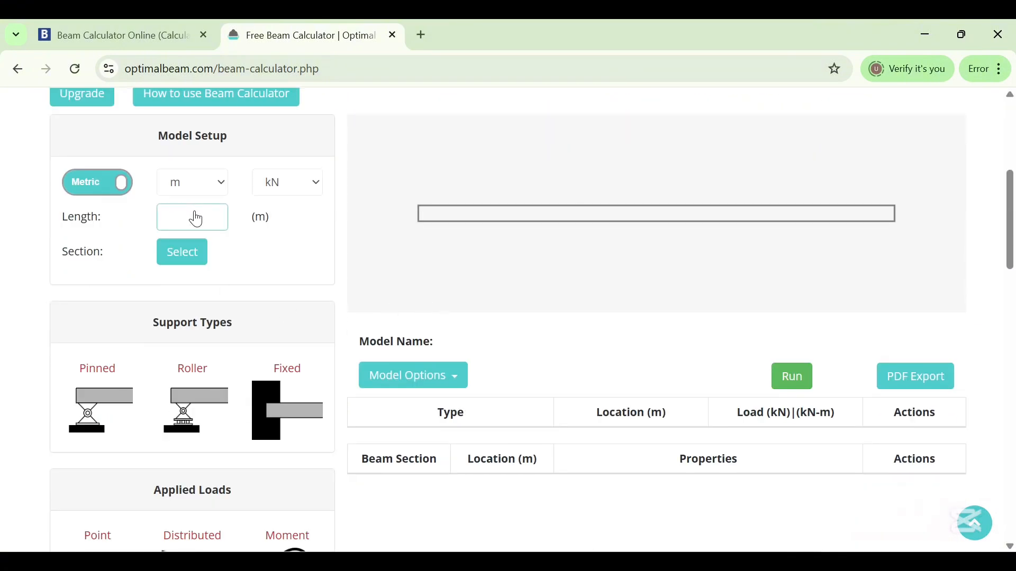
text(13.2)
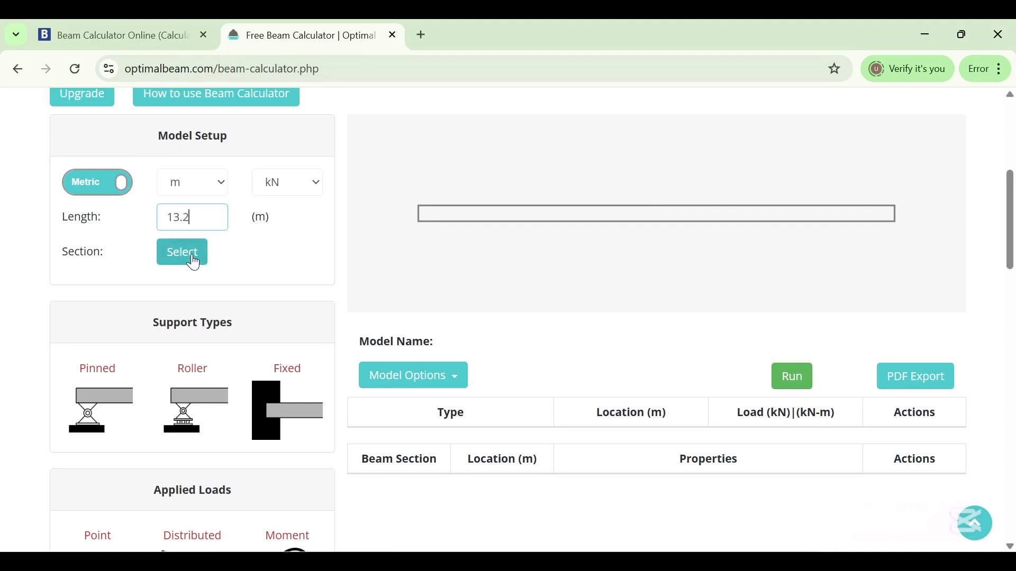
Add pinned supports at 0 m and 4.43 m along the beam
click(100, 400)
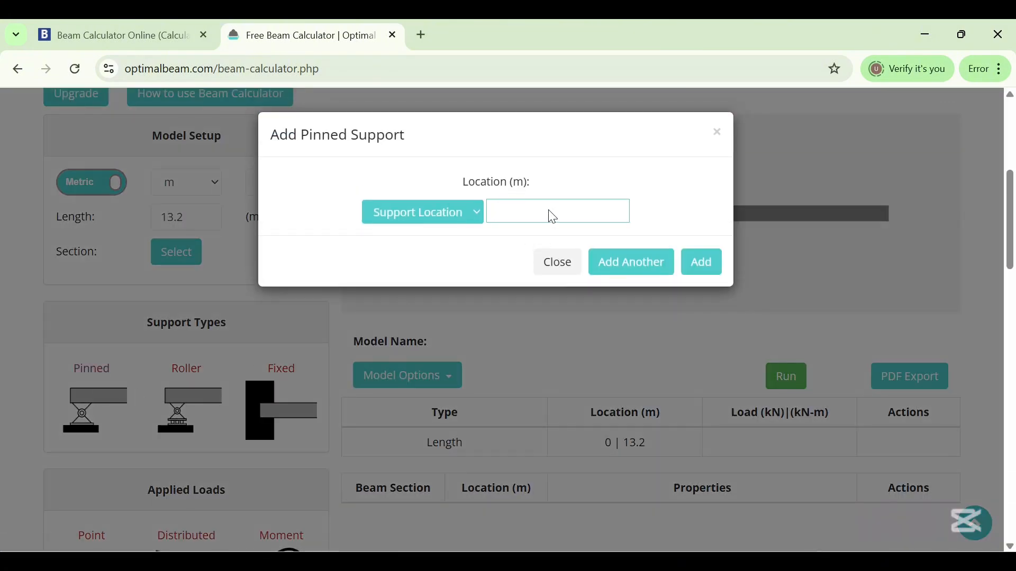
text(0)
click(686, 262)
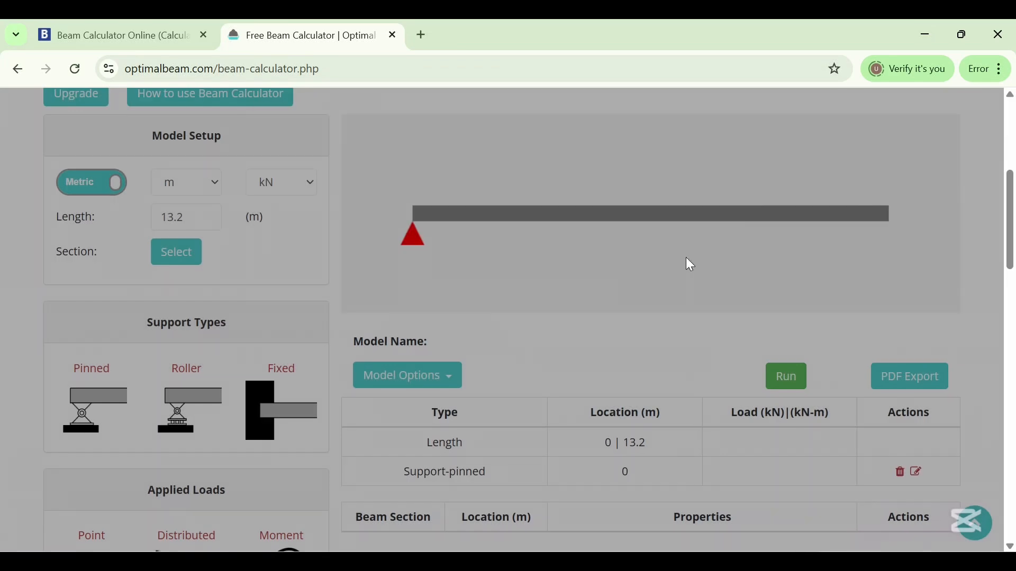
click(95, 400)
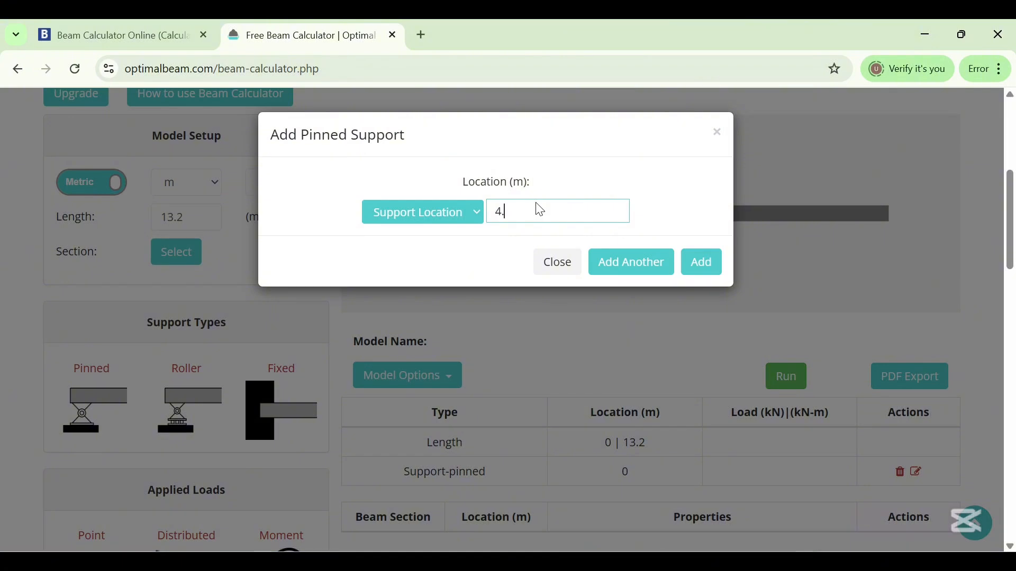
text(4.43)
click(707, 262)
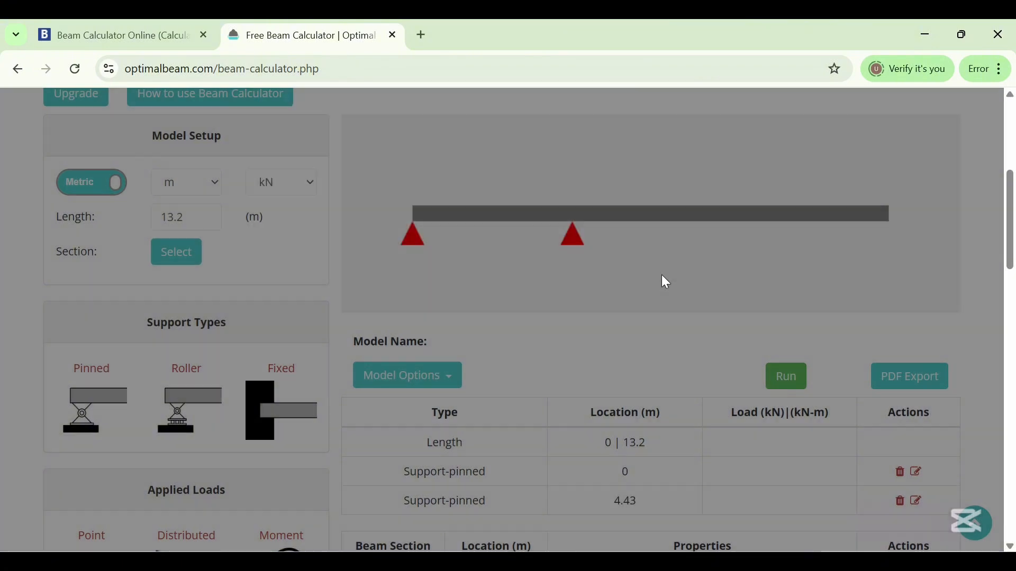
Add pinned supports at 9 m and 13.2 m along the beam
click(90, 420)
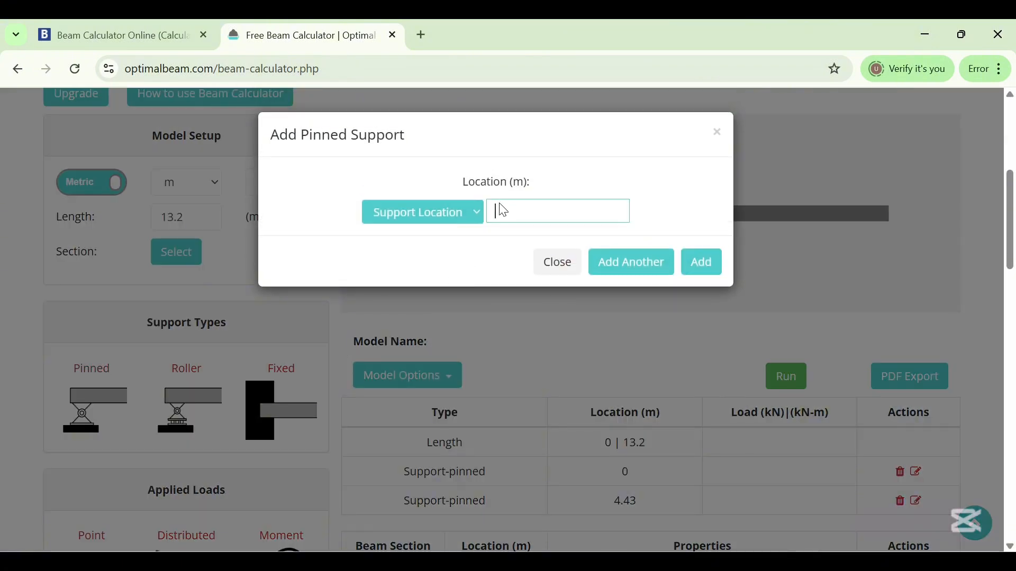
text(9)
click(706, 263)
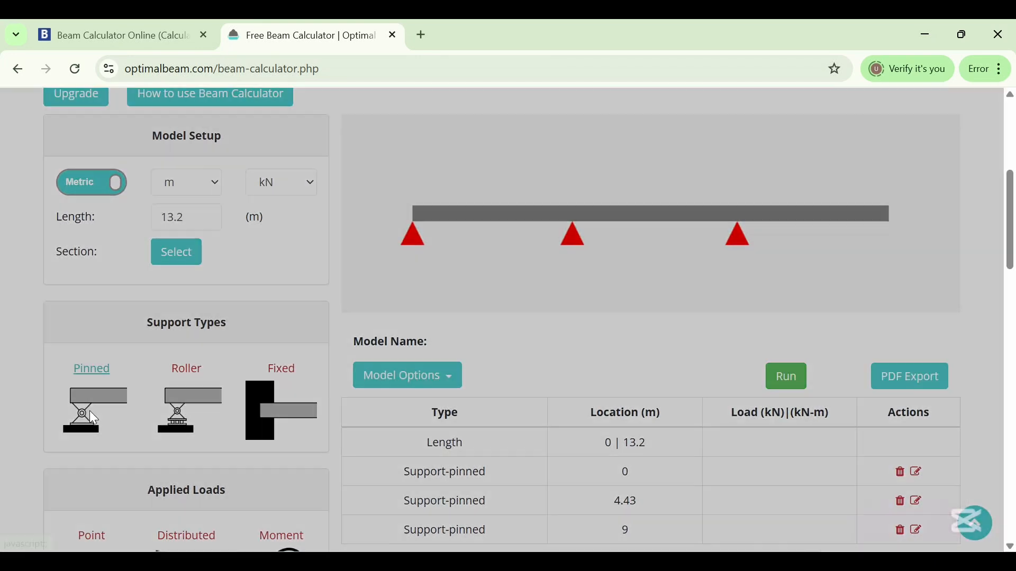
click(91, 413)
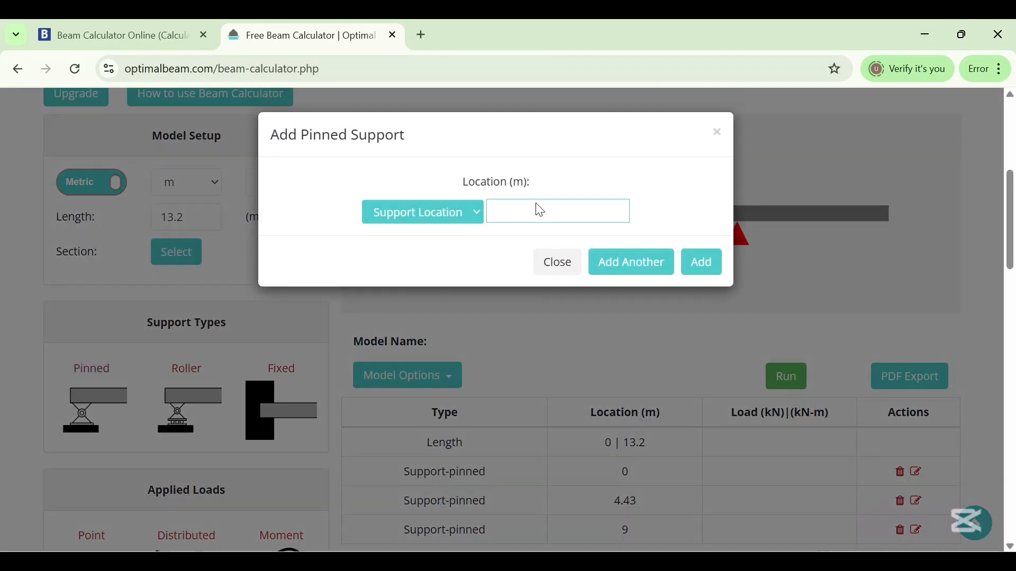
text(13.2)
click(709, 269)
Add a uniform distributed load of 16.3 kN/m from 0 m to 4.43 m
scroll(674, 289, down, 2)
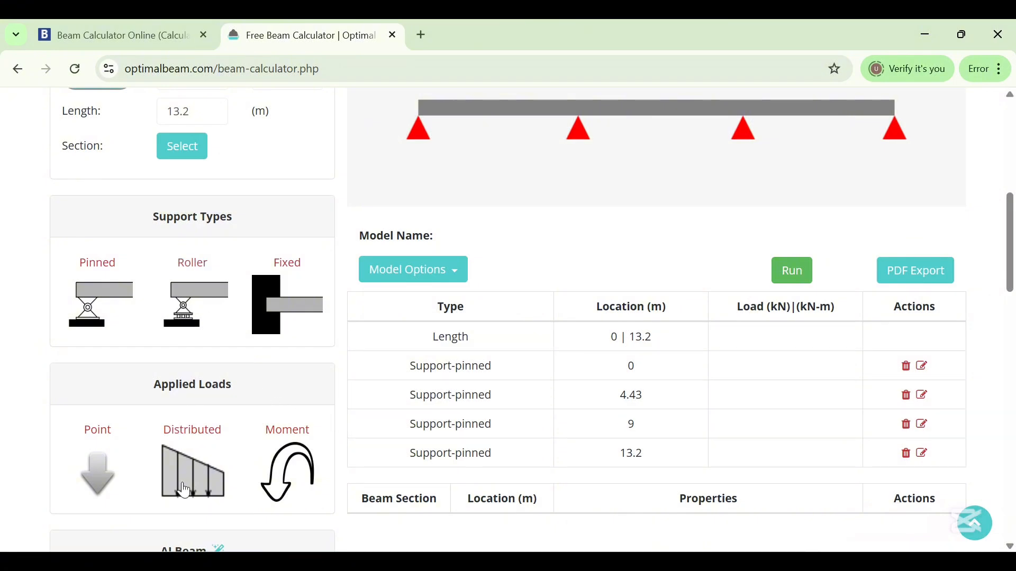
scroll(178, 419, down, 2)
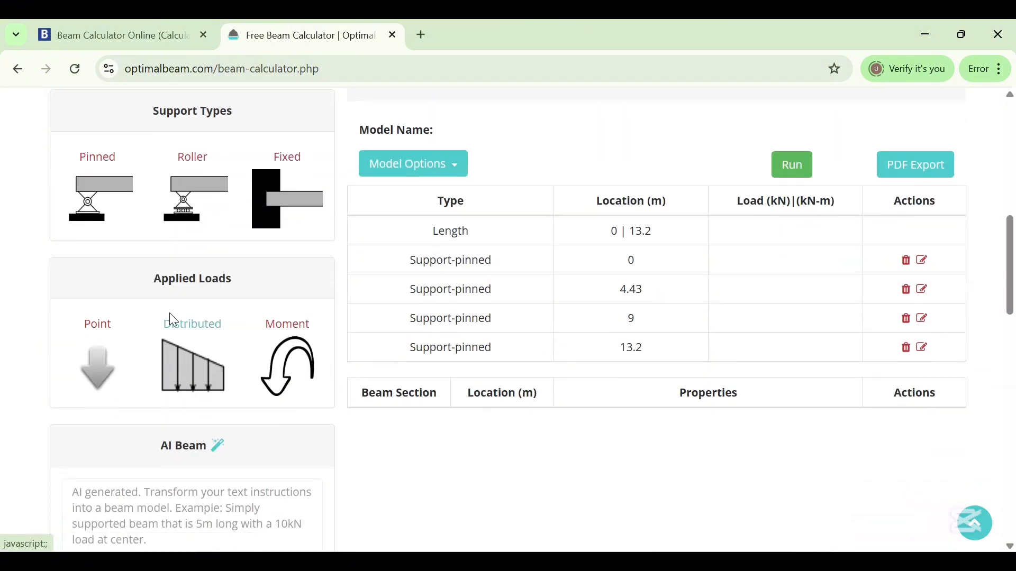
click(192, 365)
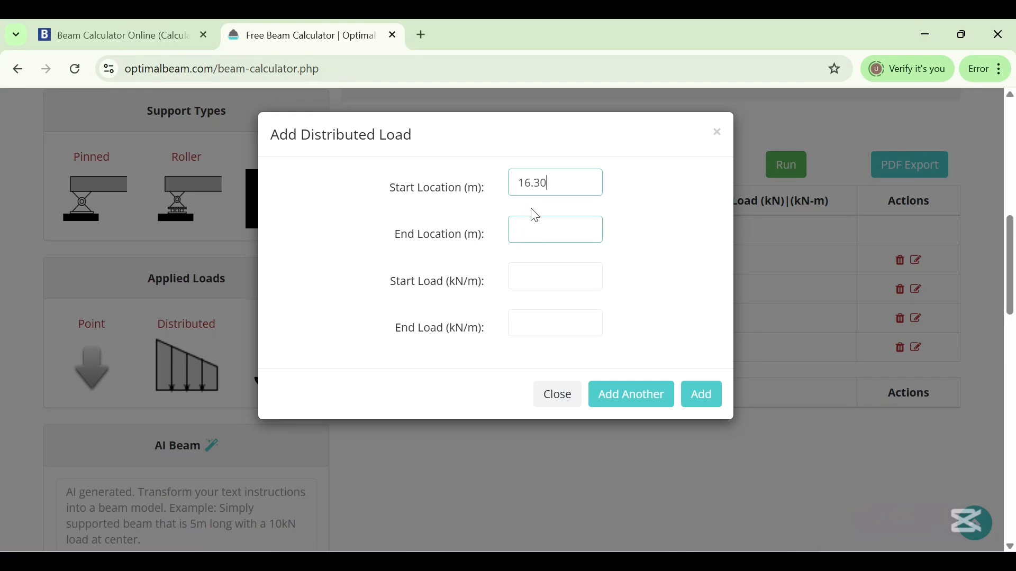
drag(563, 188, 504, 188)
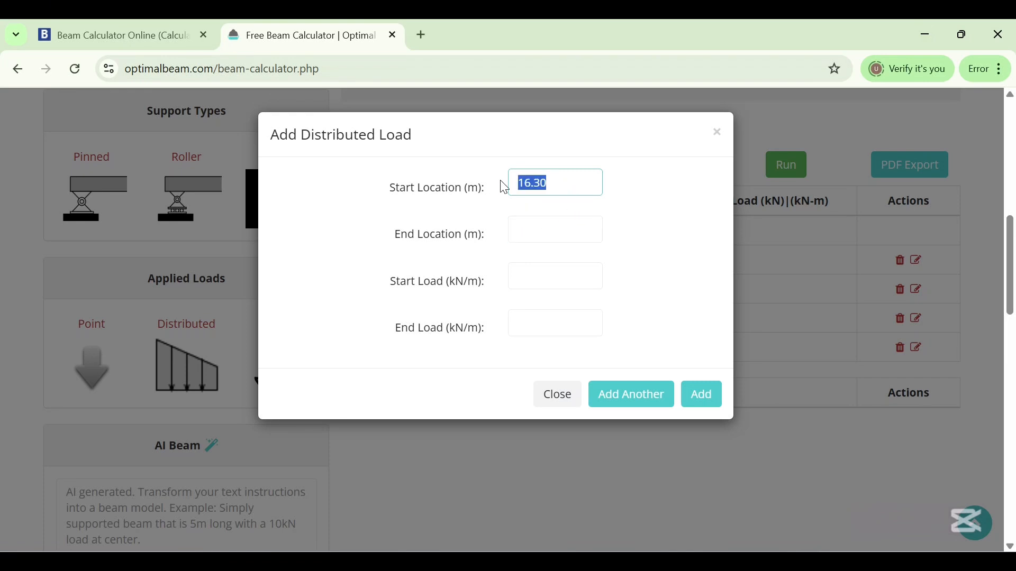
text(0)
click(521, 229)
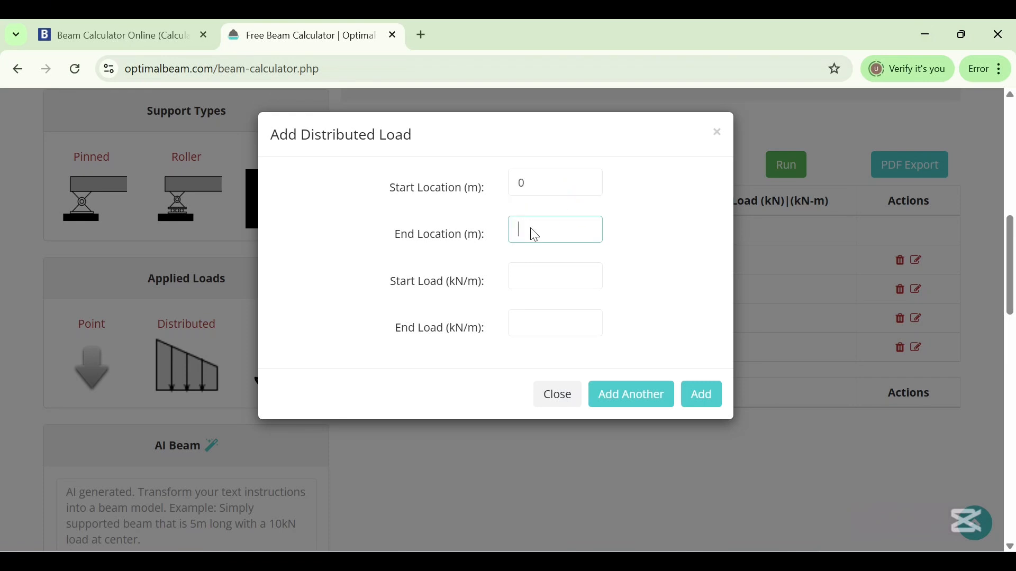
text(4.43)
click(525, 282)
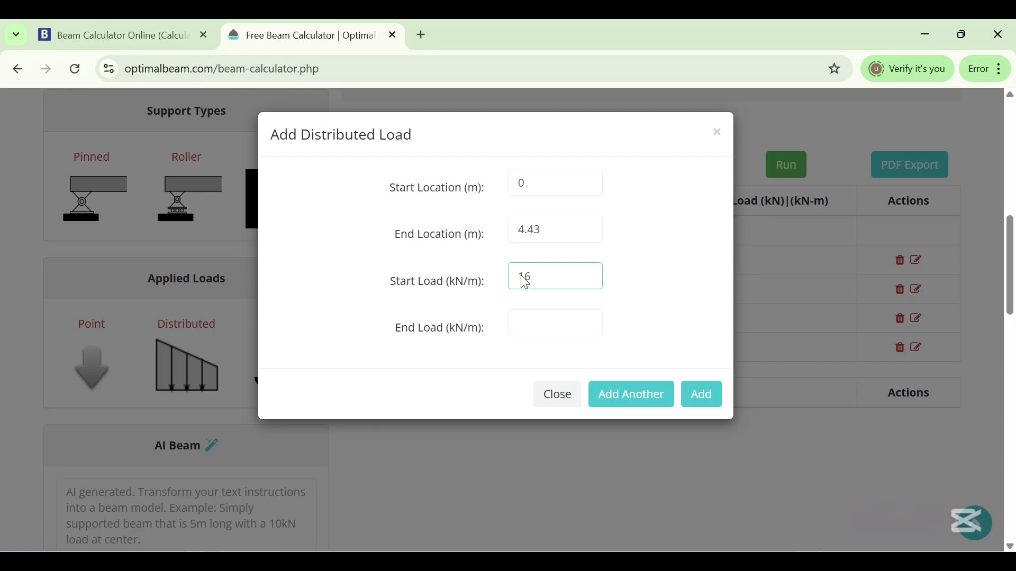
text(16.3)
click(525, 322)
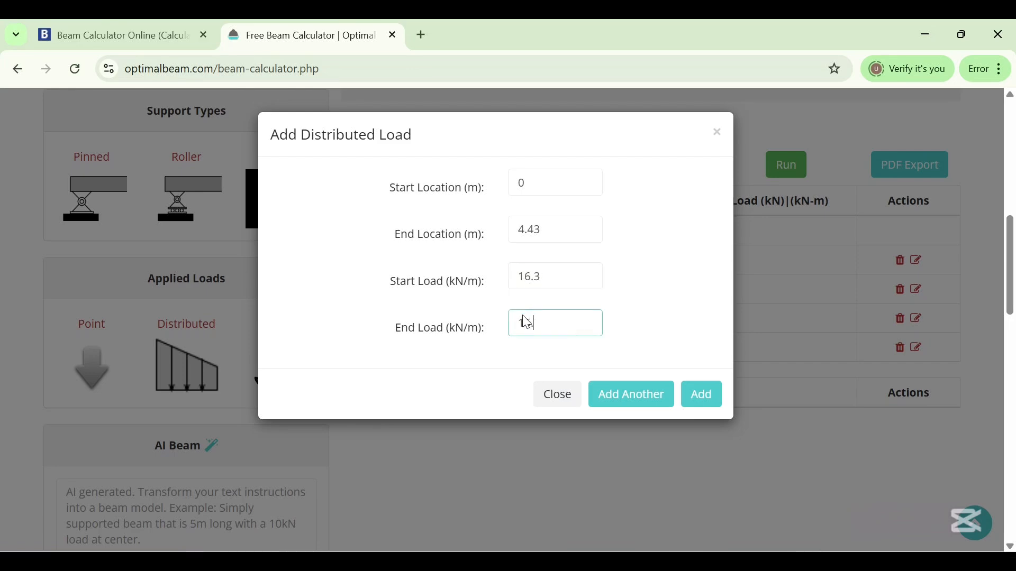
text(16.3)
click(700, 407)
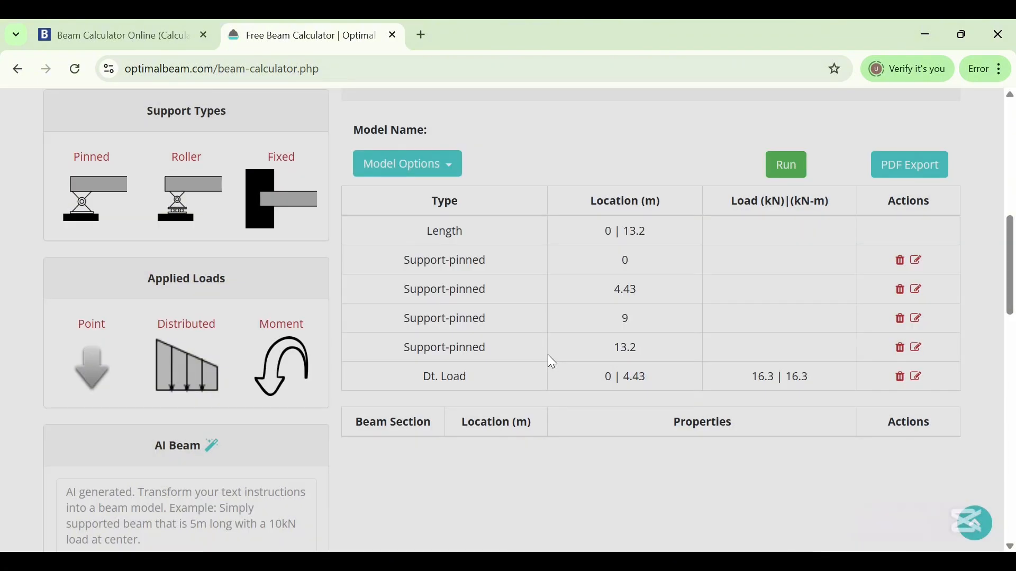
Add a uniform distributed load of 32.95 kN/m from 4.43 m to 9 m
scroll(529, 339, up, 5)
scroll(476, 344, down, 3)
scroll(523, 236, up, 2)
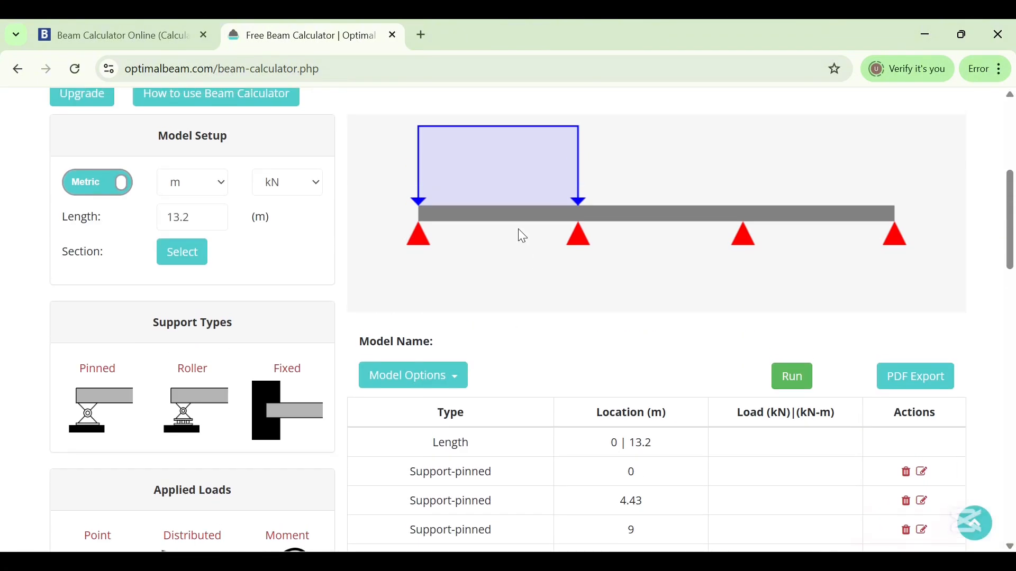
scroll(529, 212, down, 4)
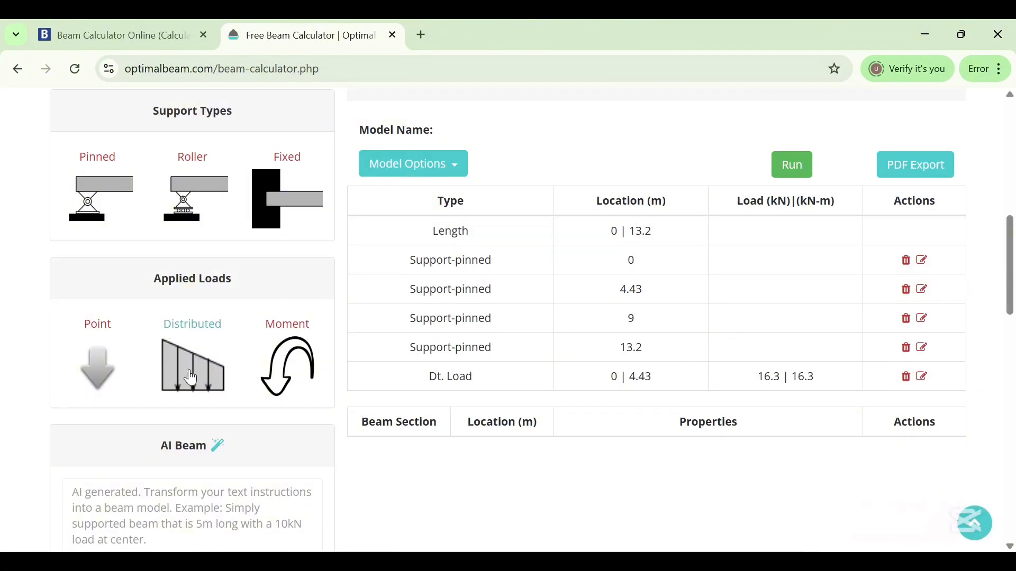
click(184, 364)
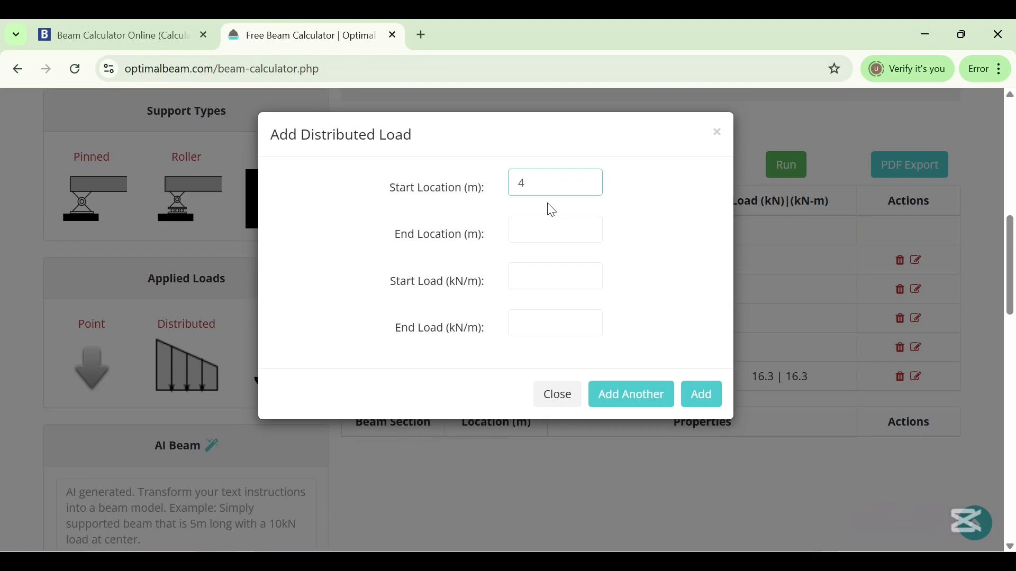
text(4.43)
click(529, 233)
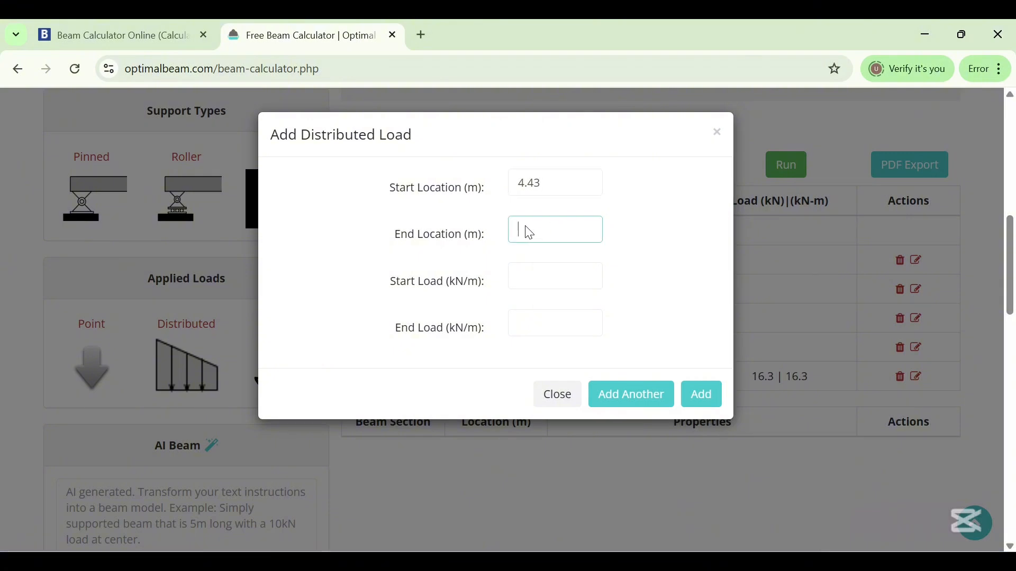
text(9)
click(536, 274)
text(32.)
click(547, 324)
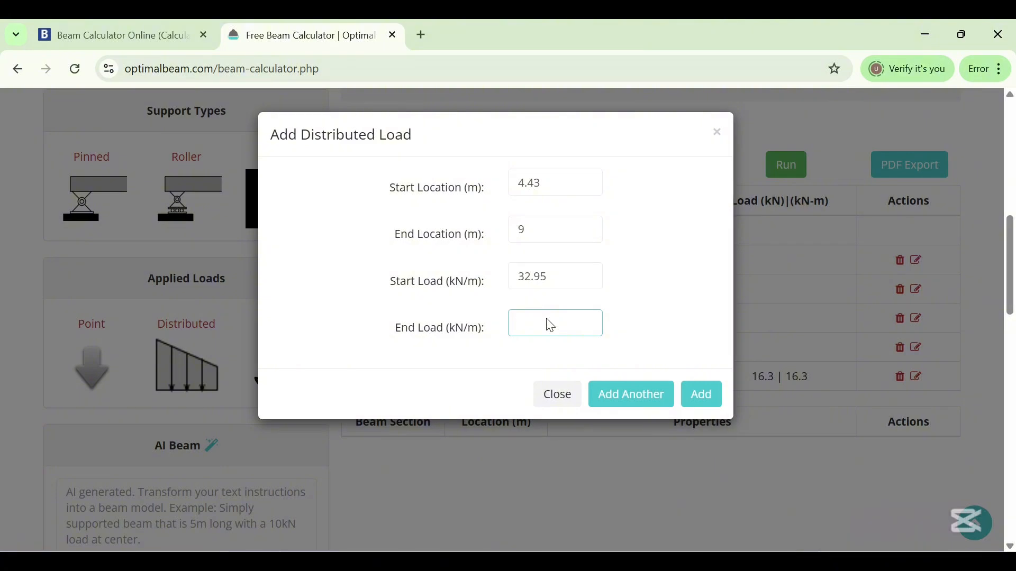
text(32.95)
key(Return)
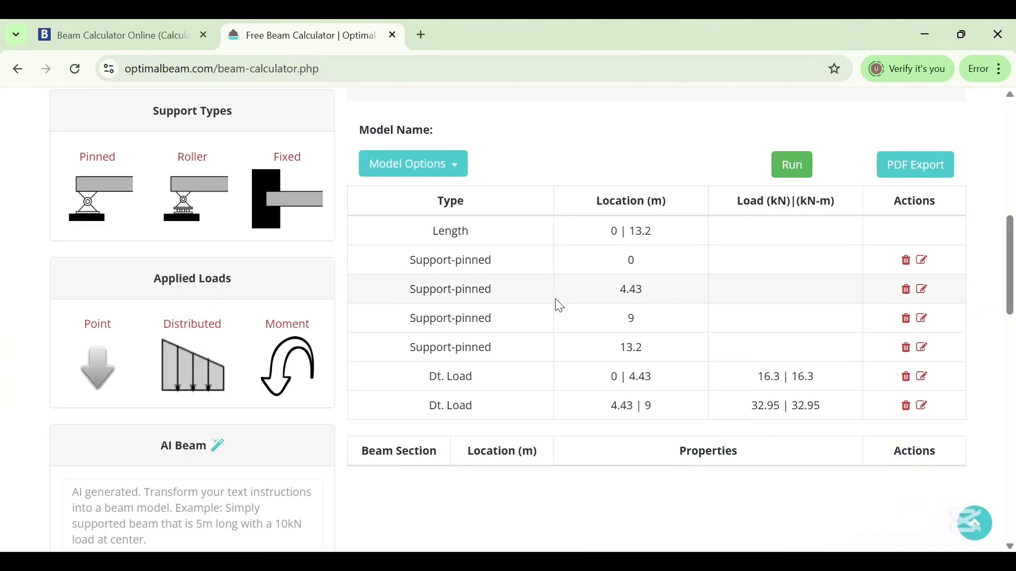
Add a uniform distributed load of 17.2 kN/m from 9 m to 13.2 m
scroll(559, 304, up, 4)
scroll(559, 306, down, 4)
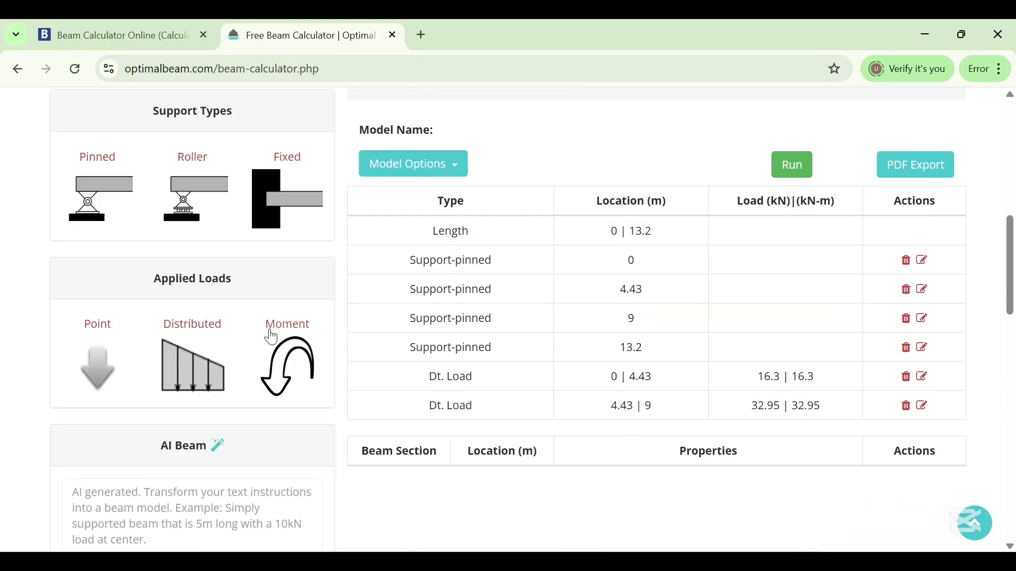
click(191, 367)
click(526, 181)
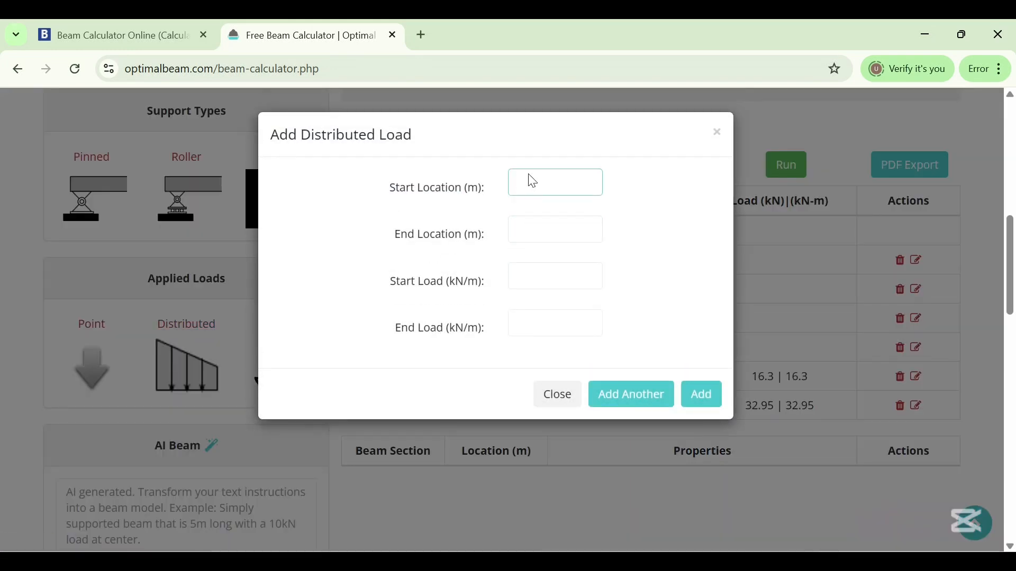
text(9)
click(550, 231)
text(13)
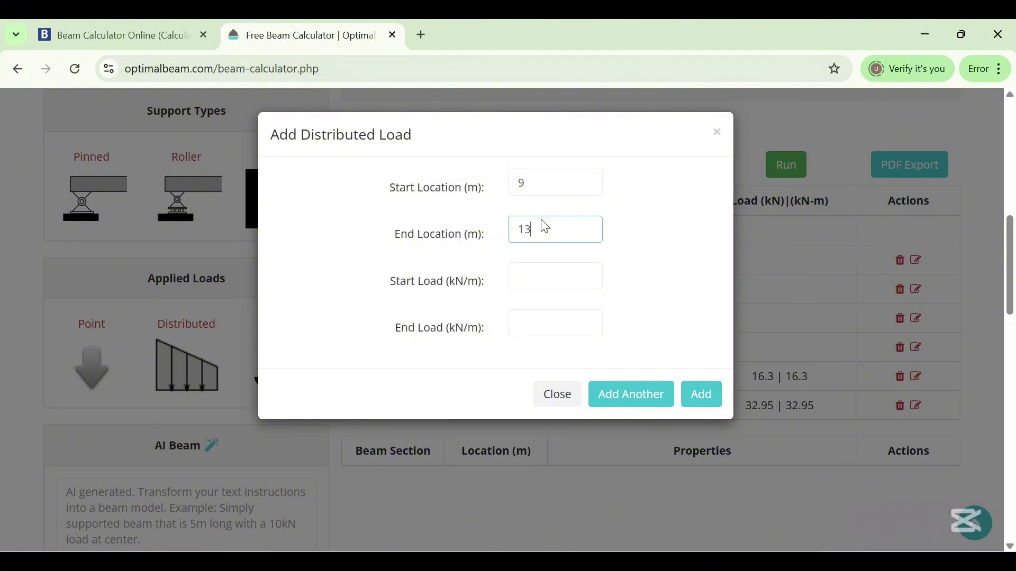
text(.2)
click(543, 283)
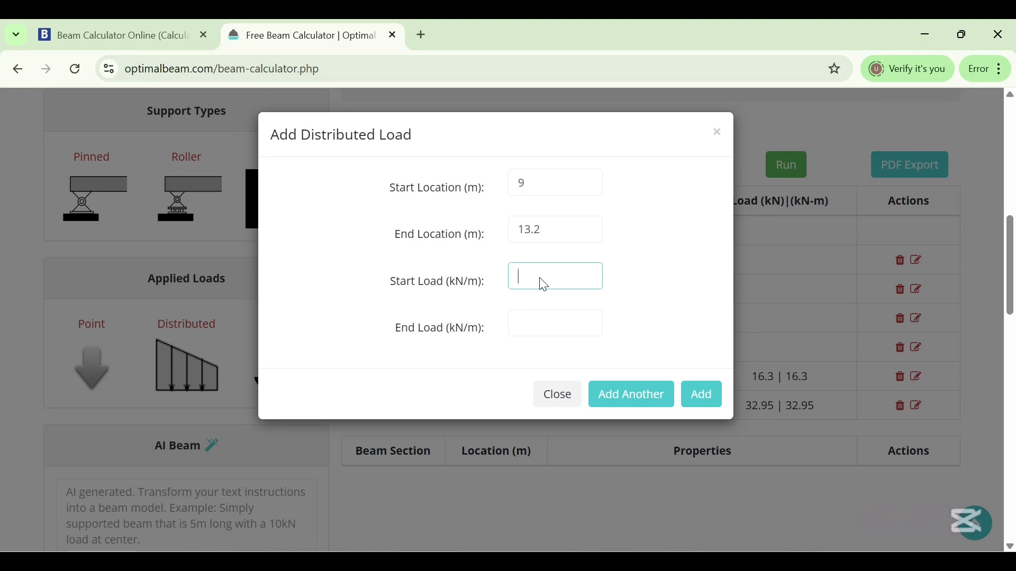
text(17.2)
click(538, 328)
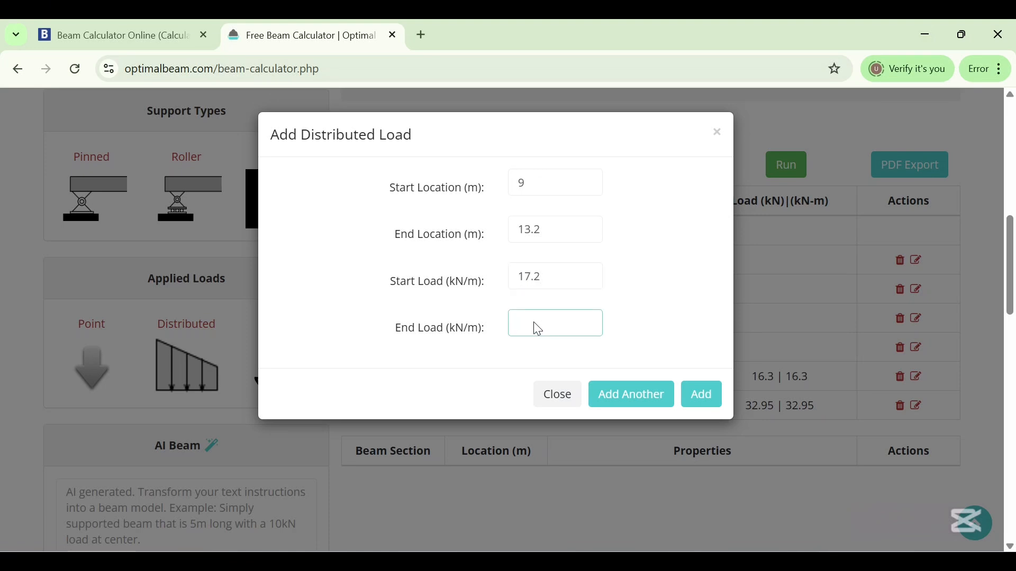
text(17.2)
click(702, 395)
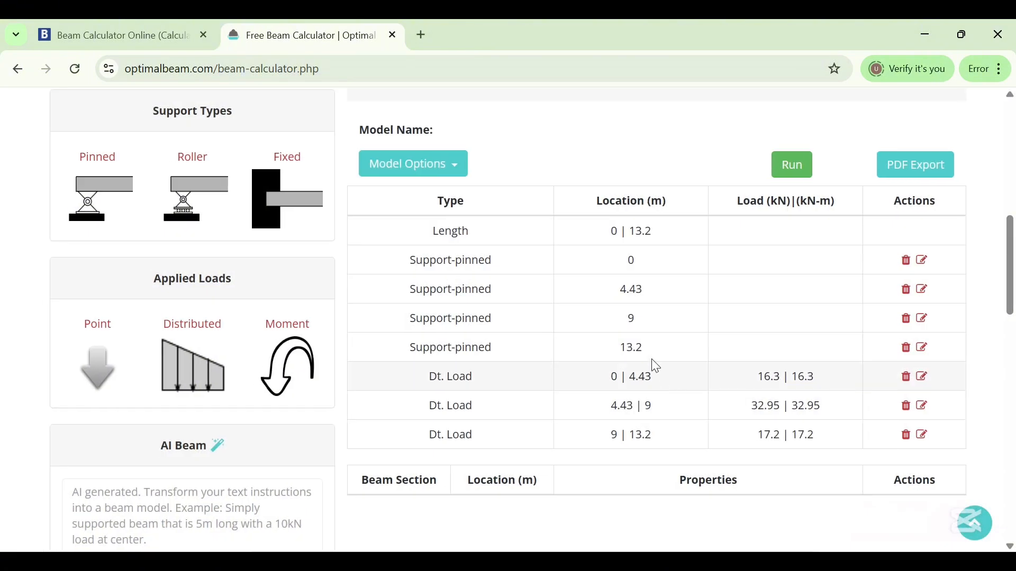
scroll(710, 351, up, 8)
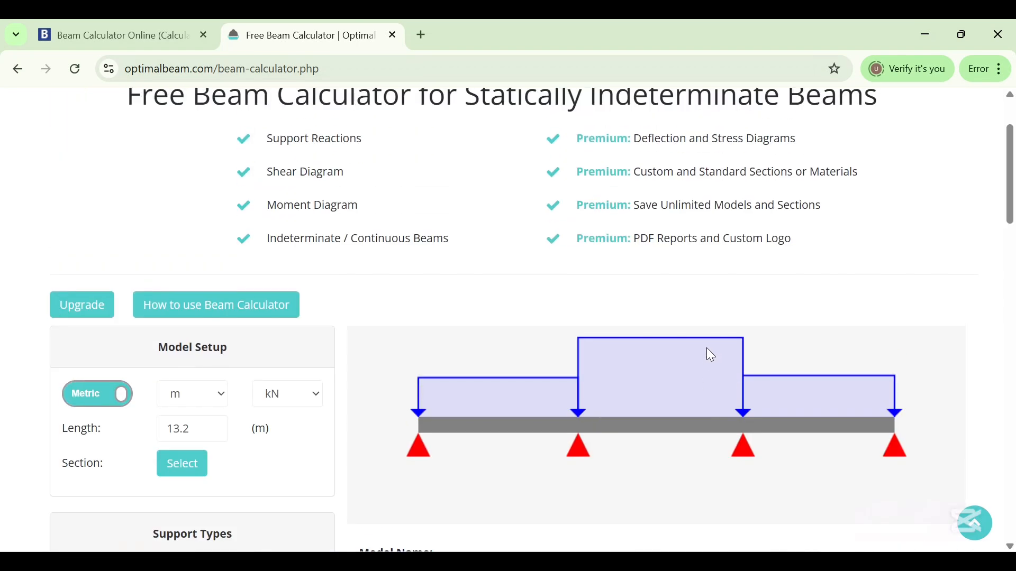
Add a 60 kN point load at 8.18 m along the beam
scroll(710, 354, down, 4)
scroll(473, 309, down, 2)
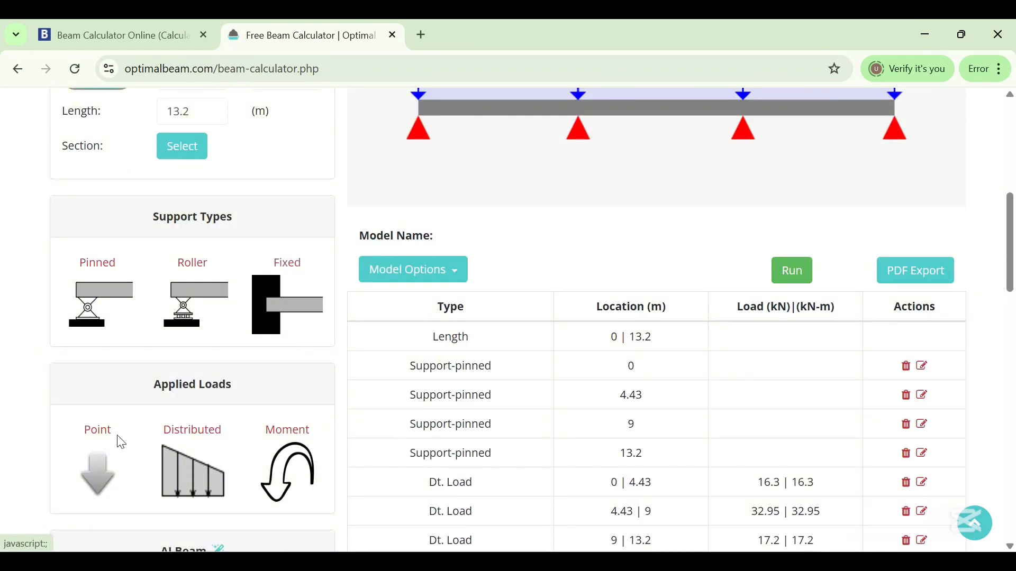
click(98, 461)
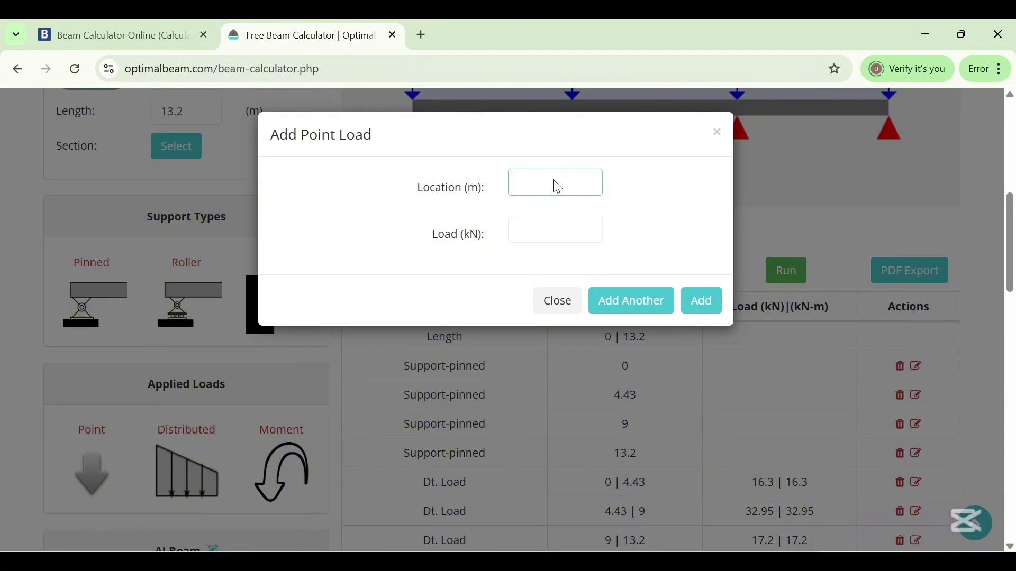
click(762, 561)
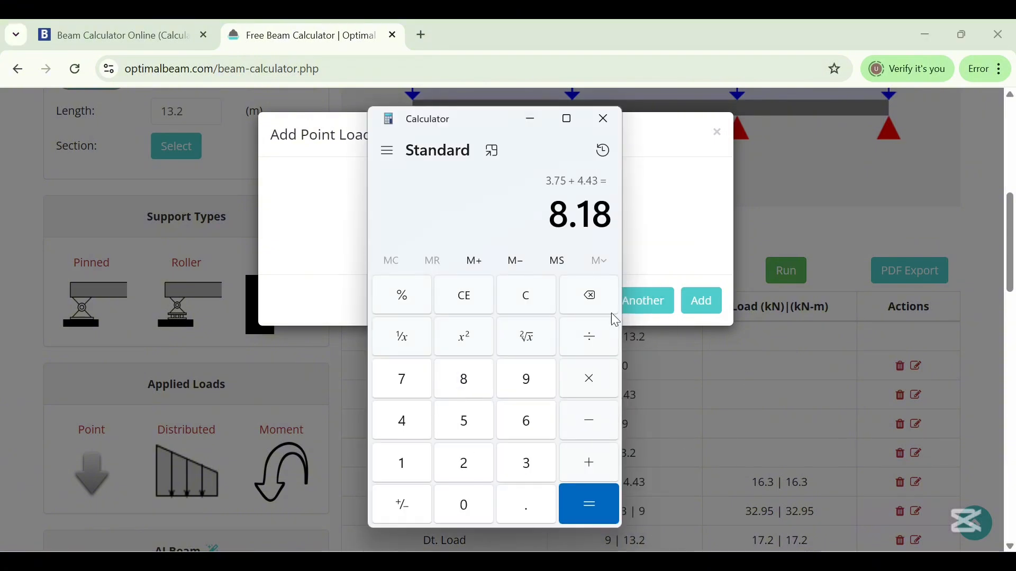
click(529, 119)
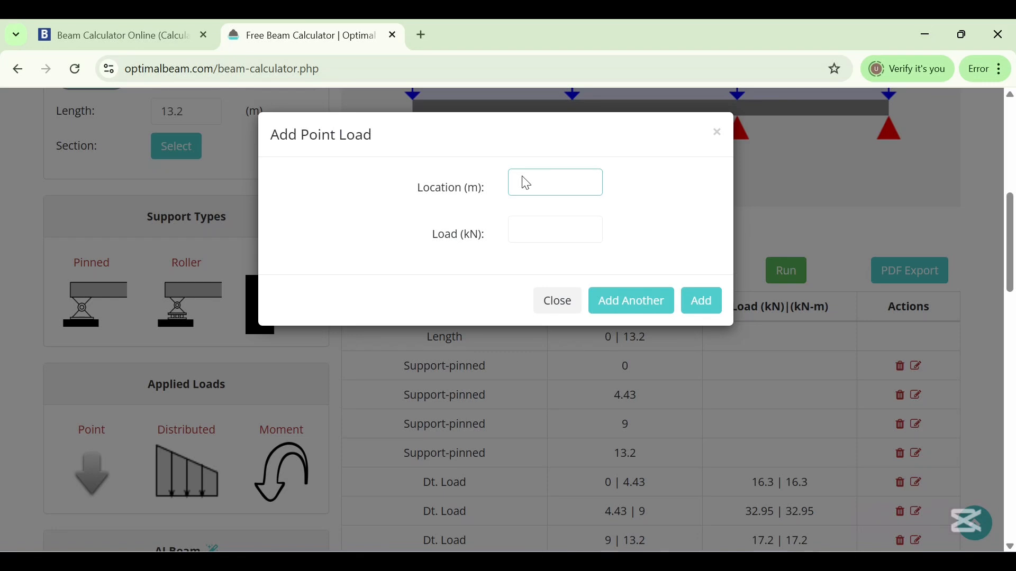
text(8.18)
key(Tab)
click(577, 220)
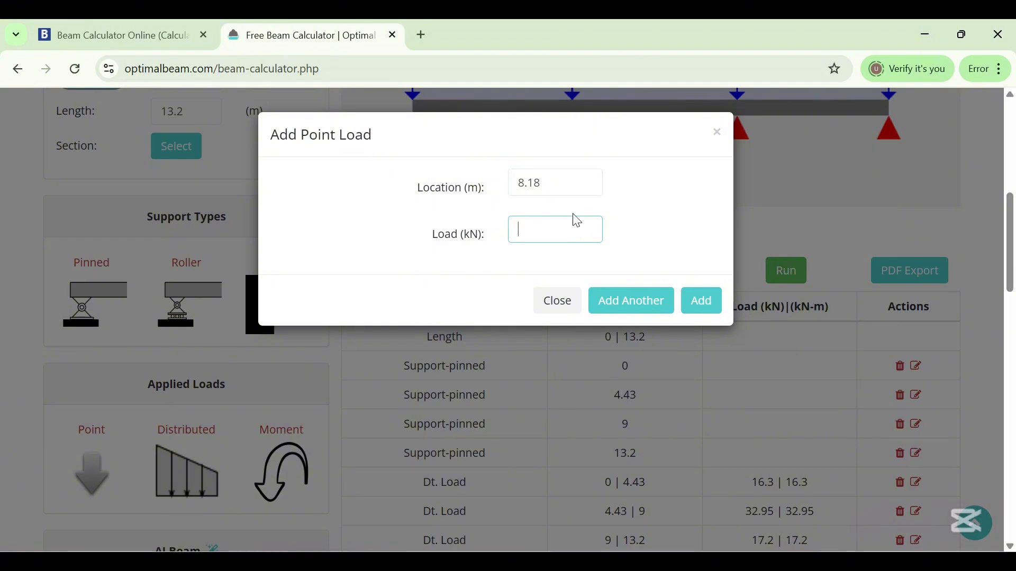
text(60)
click(710, 302)
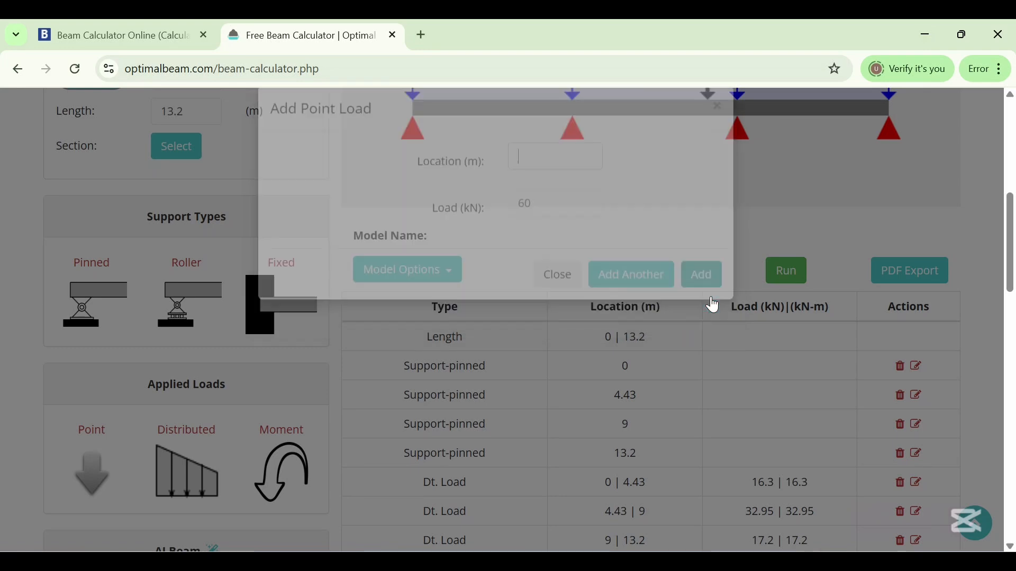
Run the beam analysis to generate reactions, shear and moment diagrams
scroll(693, 245, up, 5)
scroll(762, 262, down, 5)
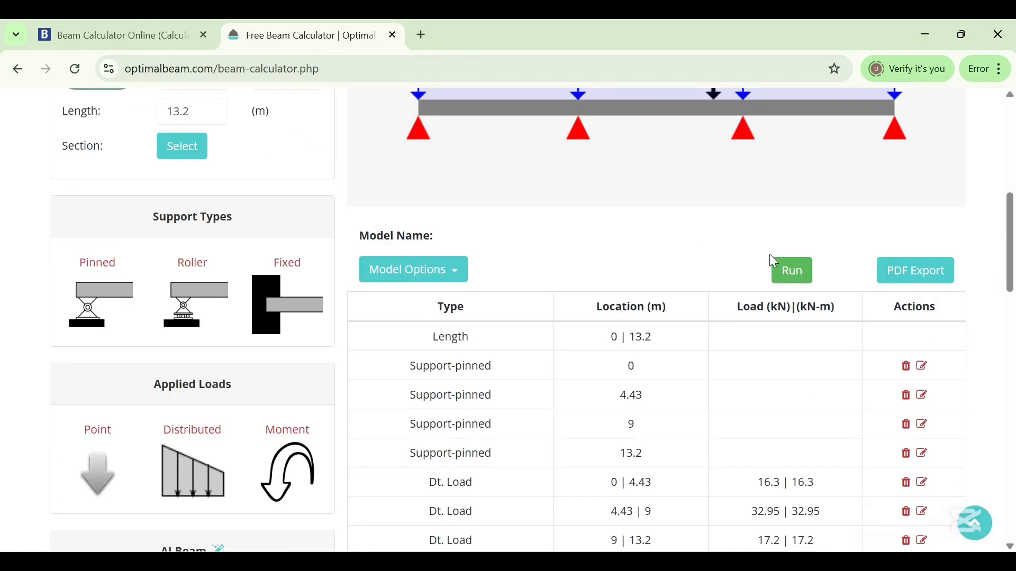
scroll(778, 253, down, 2)
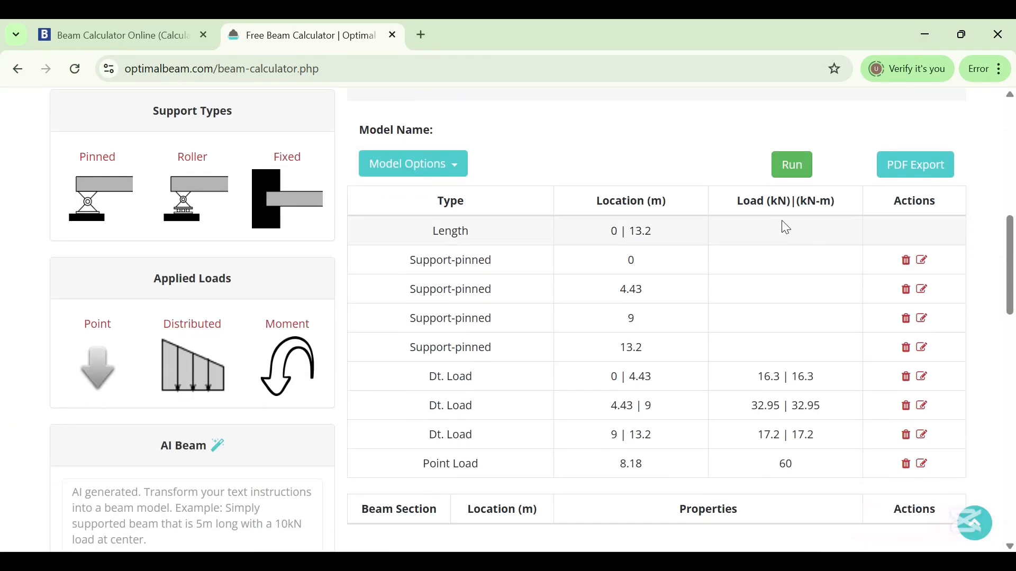
scroll(783, 228, down, 2)
scroll(785, 204, up, 4)
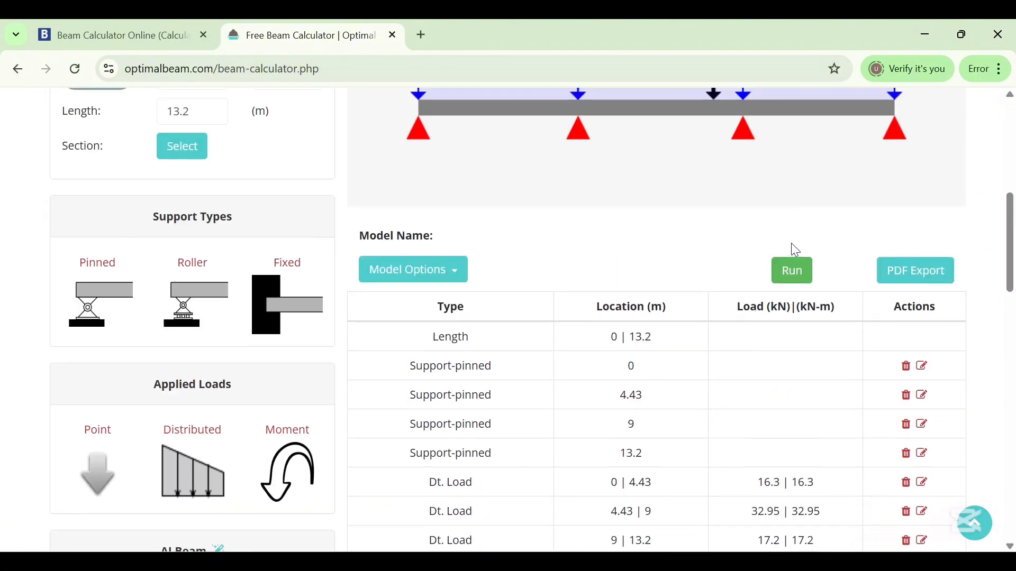
click(791, 282)
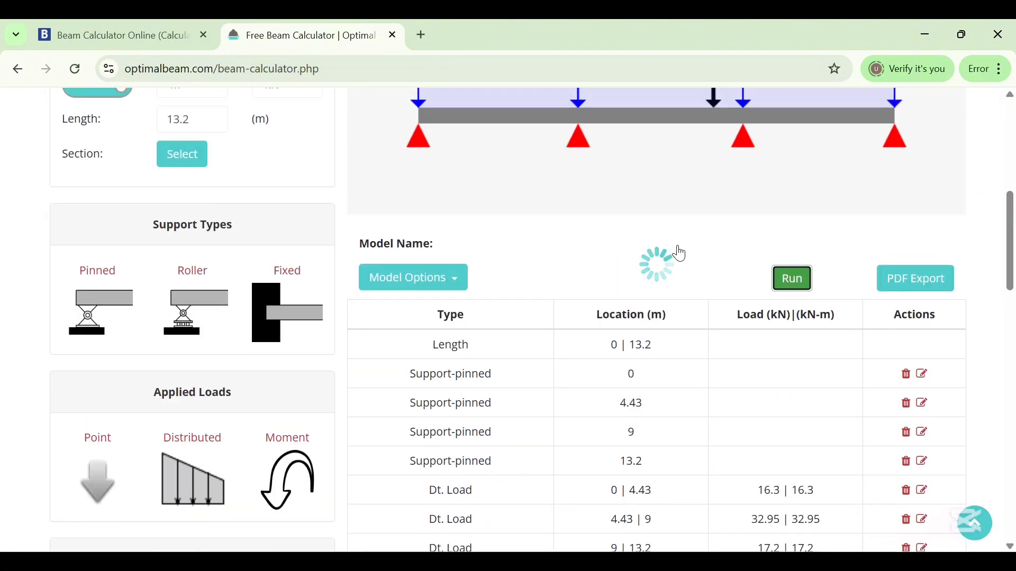
scroll(729, 321, up, 5)
scroll(716, 367, down, 5)
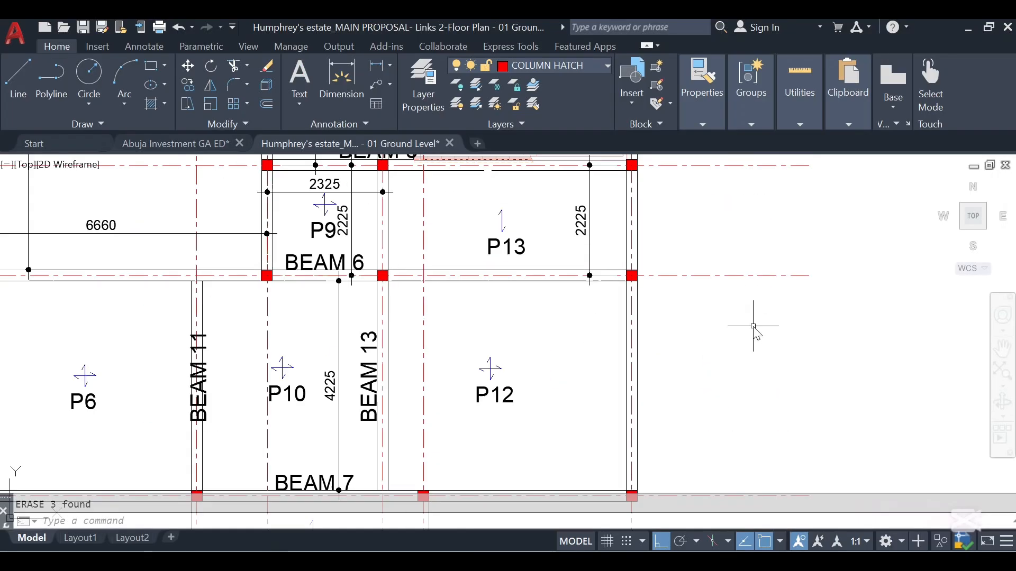
scroll(722, 317, down, 3)
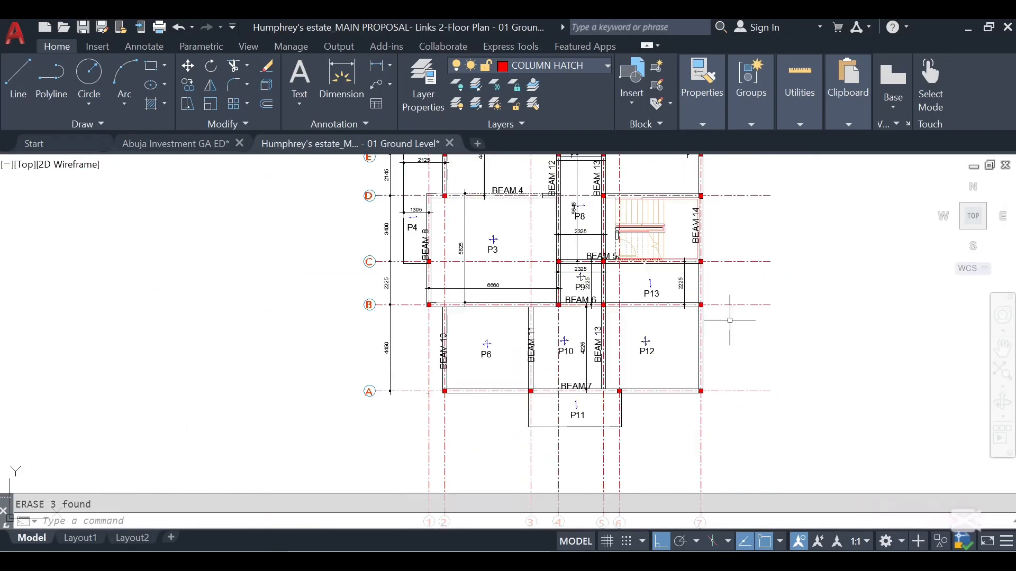
Switch to AutoCAD and zoom in on Beam 7 along grid A in the ground floor plan
scroll(670, 376, up, 2)
scroll(670, 376, down, 2)
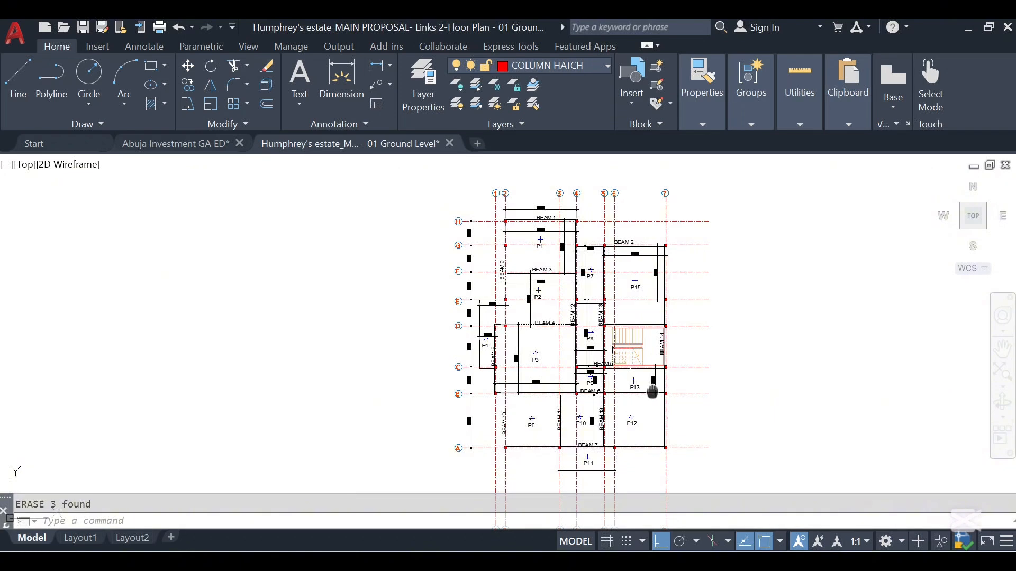
scroll(649, 370, up, 2)
scroll(600, 391, up, 4)
click(600, 391)
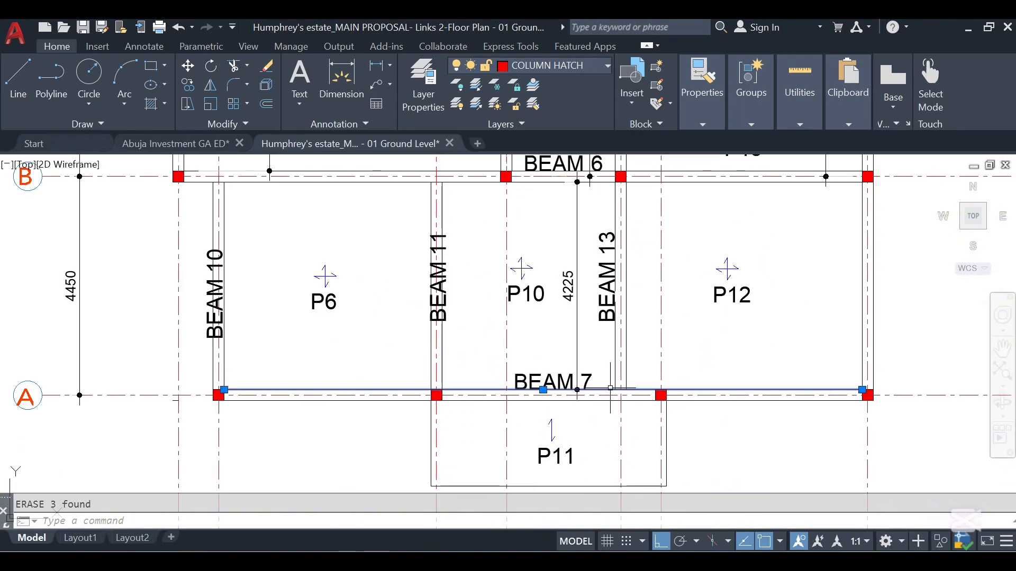
click(600, 401)
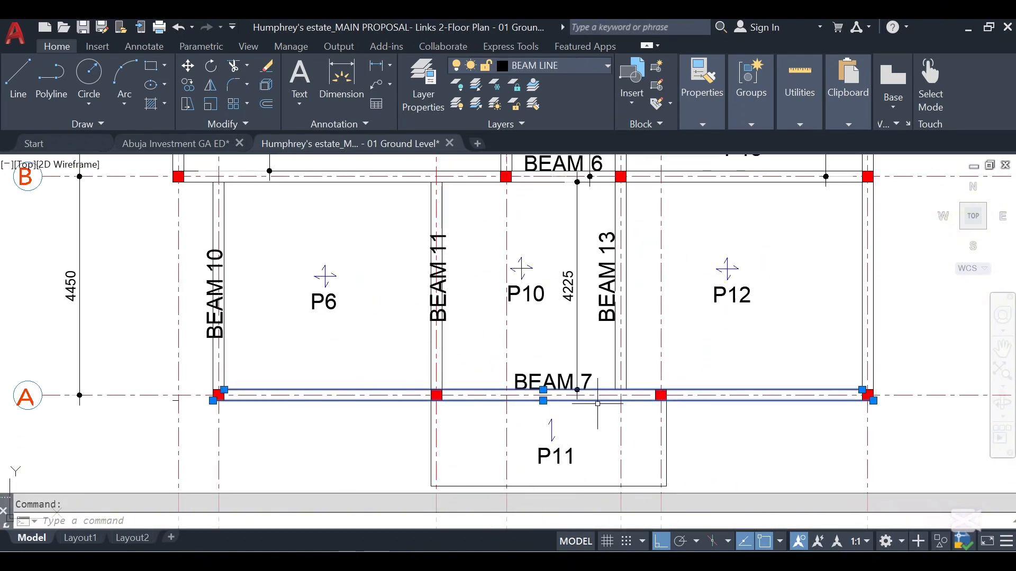
drag(588, 419, 544, 375)
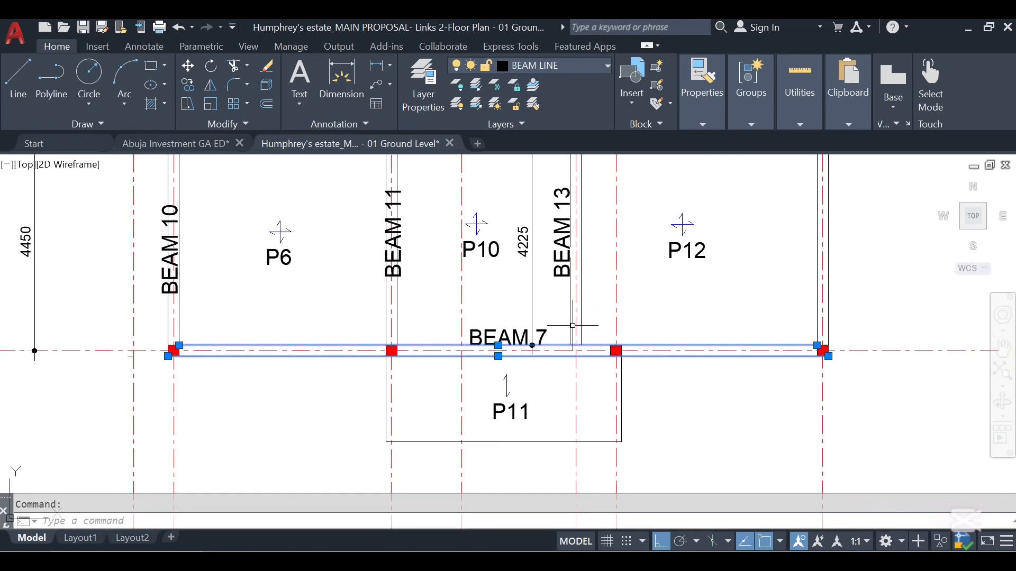
click(581, 333)
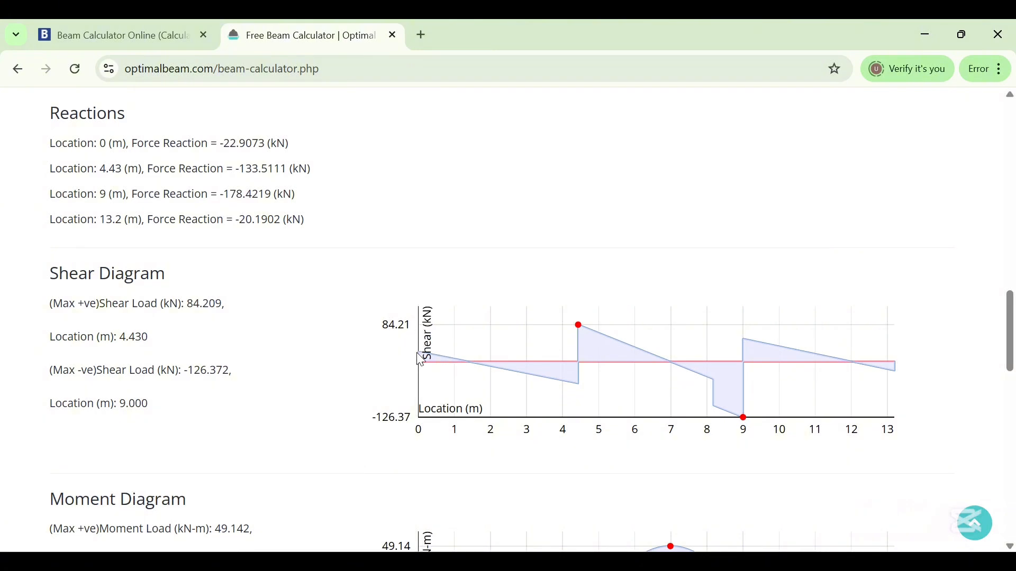
Inspect the shear diagram values at the supports and load points along the beam
mouse_move(441, 357)
scroll(665, 339, up, 3)
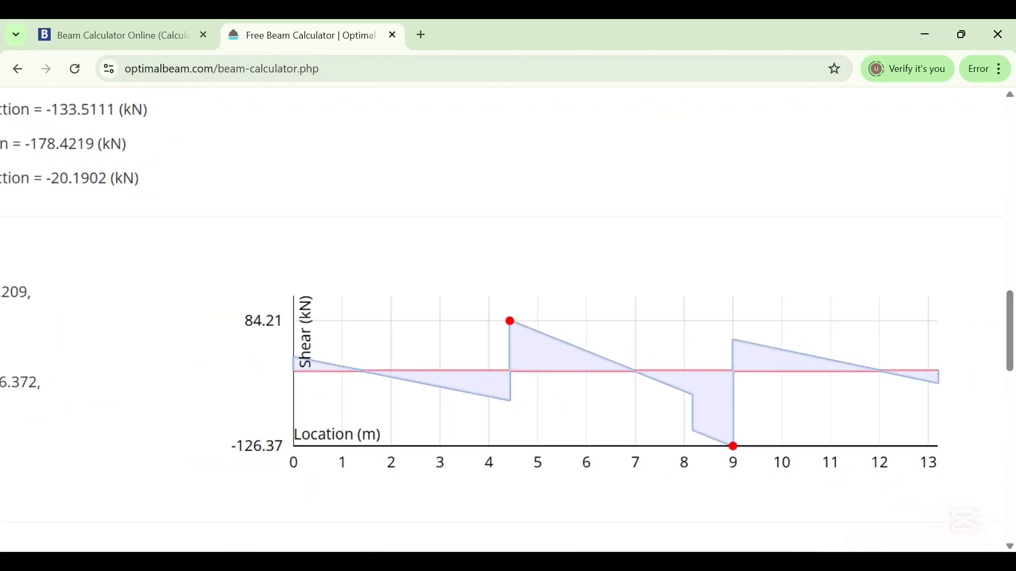
scroll(665, 340, right, 1)
scroll(706, 363, up, 2)
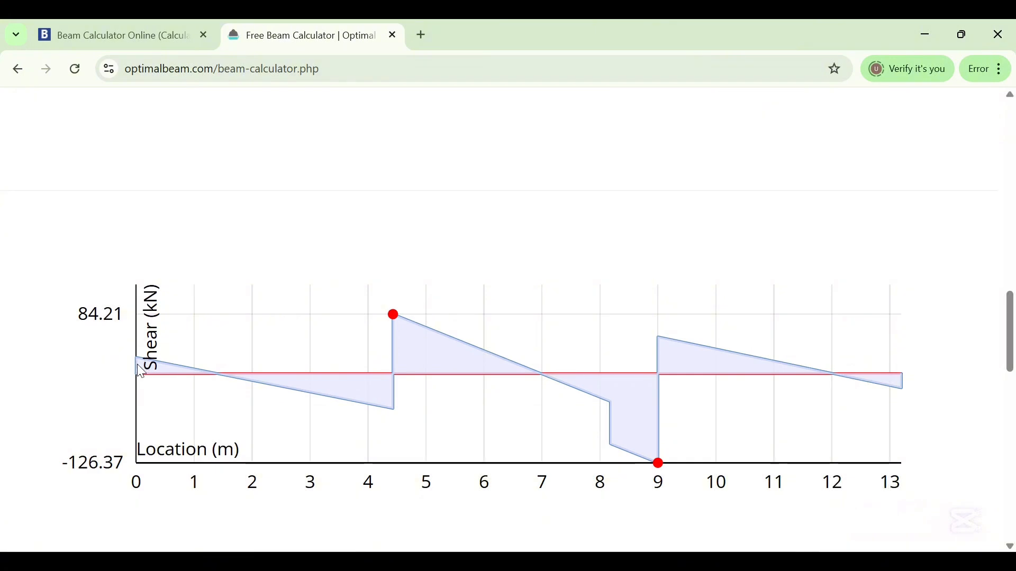
mouse_move(139, 361)
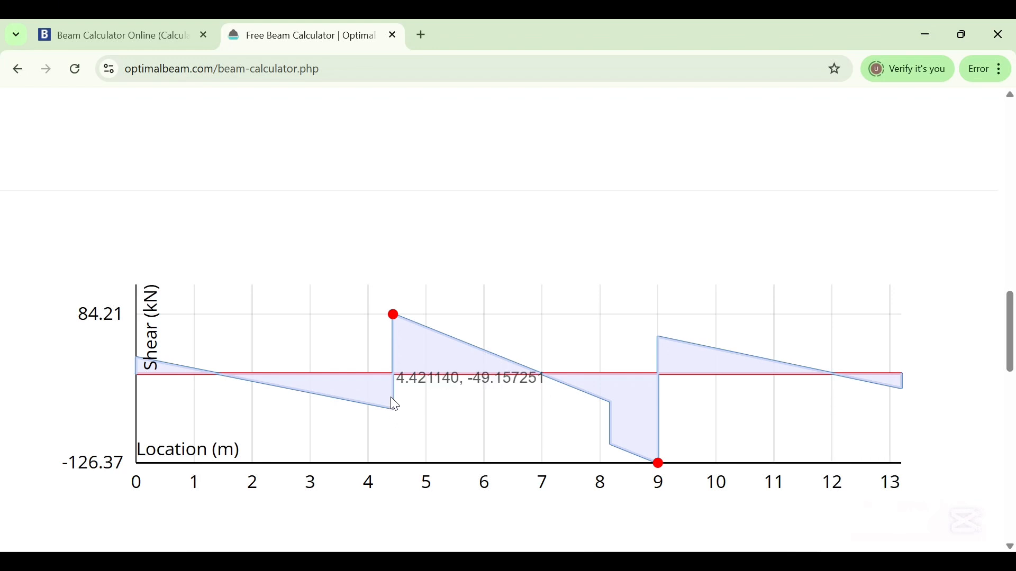
mouse_move(393, 317)
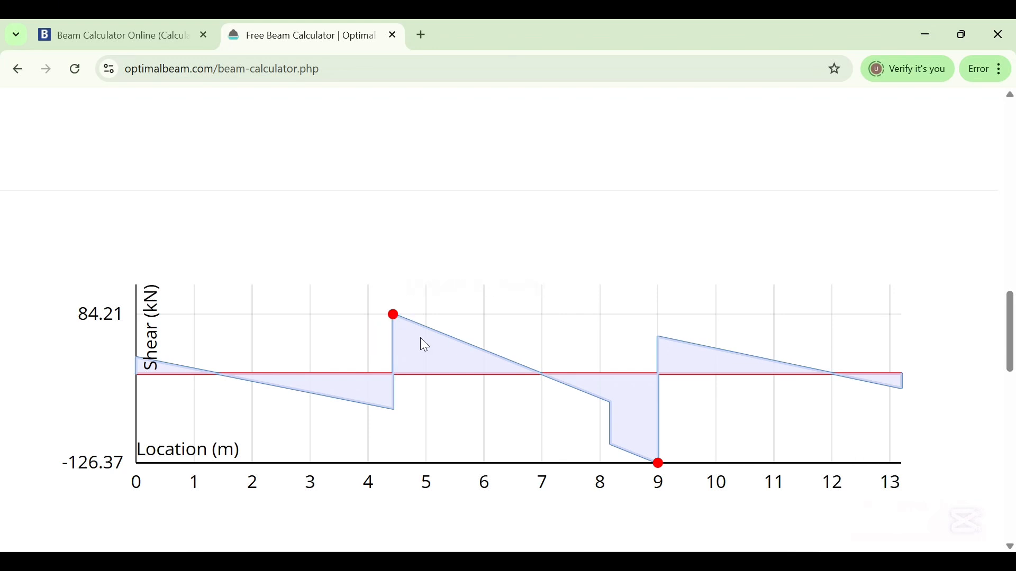
mouse_move(453, 340)
mouse_move(899, 389)
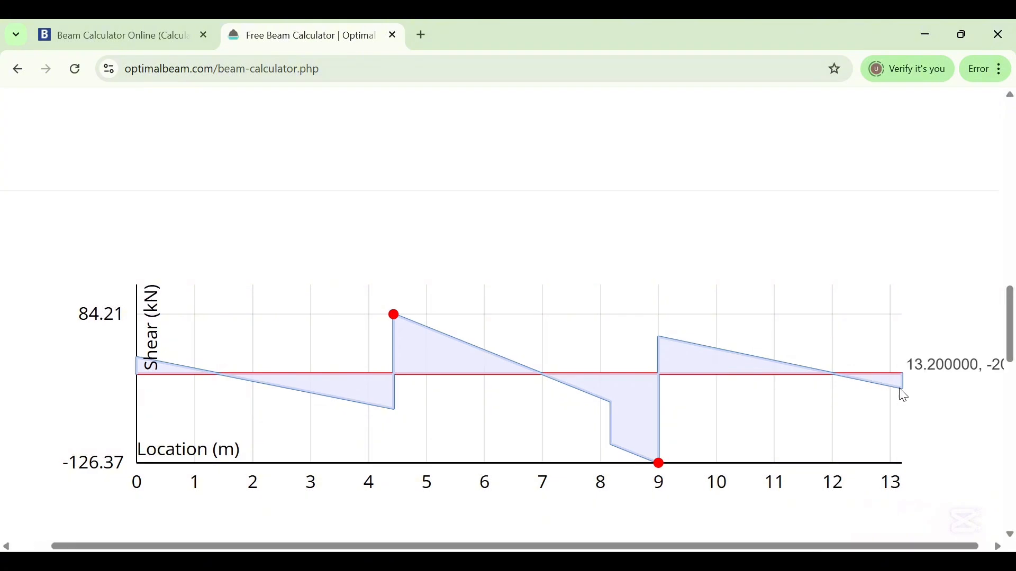
scroll(901, 384, down, 2)
scroll(901, 365, up, 4)
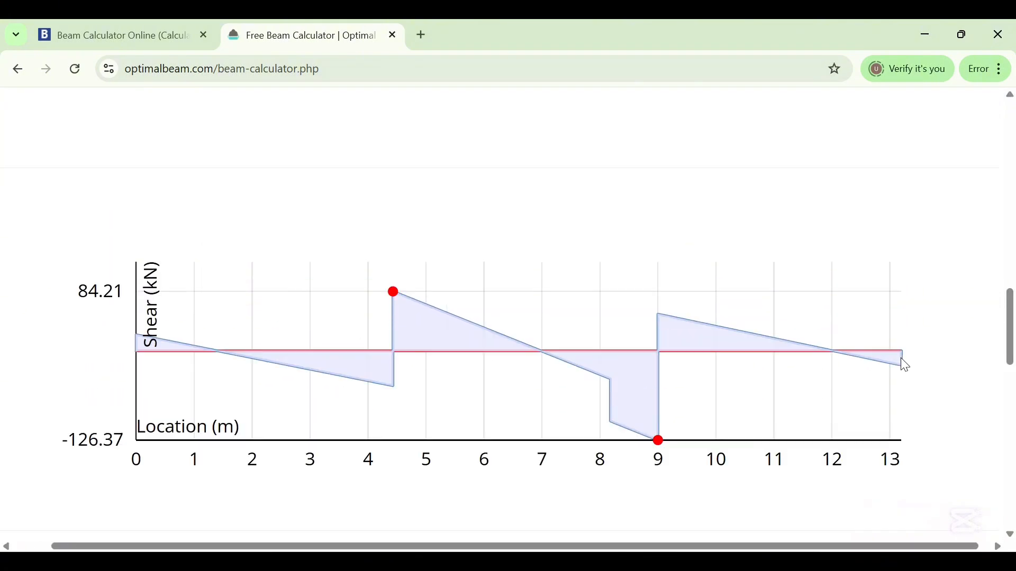
mouse_move(906, 502)
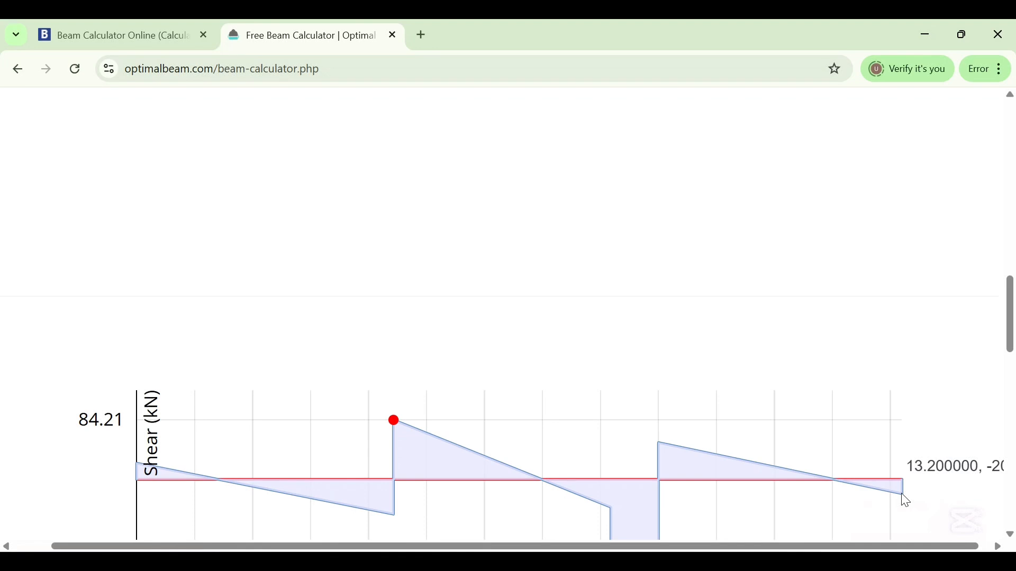
scroll(906, 500, down, 3)
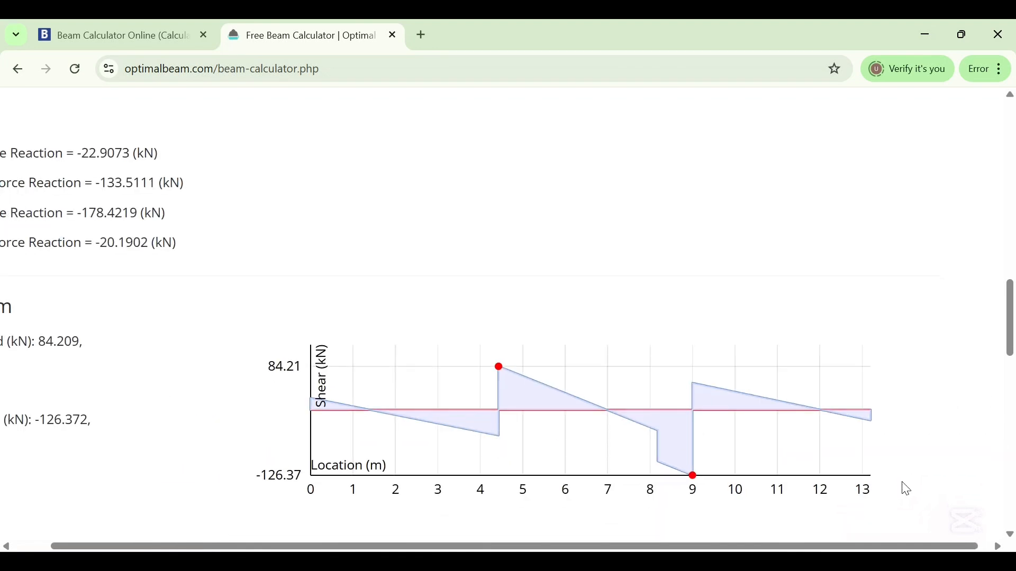
mouse_move(872, 428)
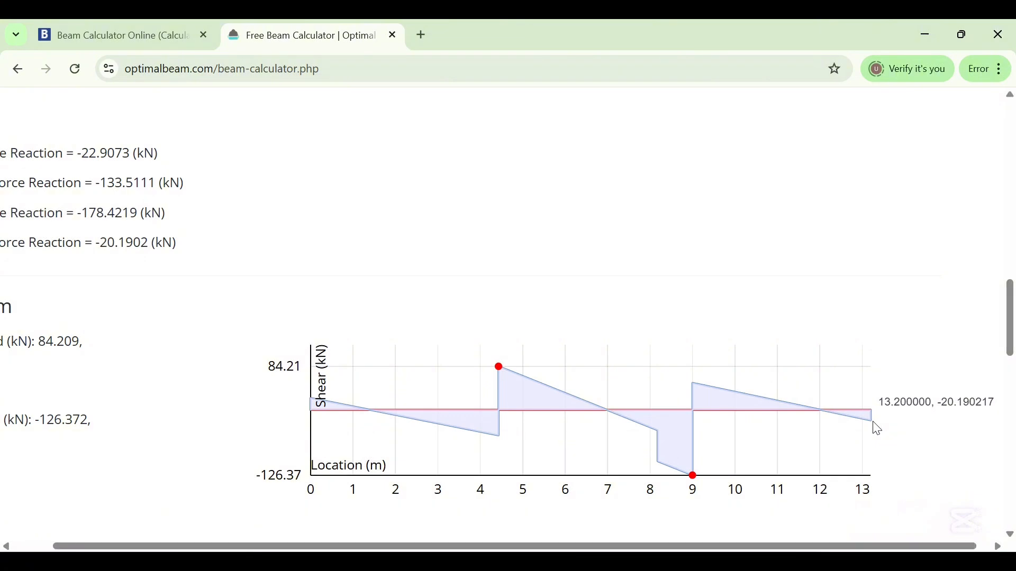
Inspect the bending moment diagram peaks along the beam
scroll(788, 355, down, 2)
scroll(717, 329, down, 6)
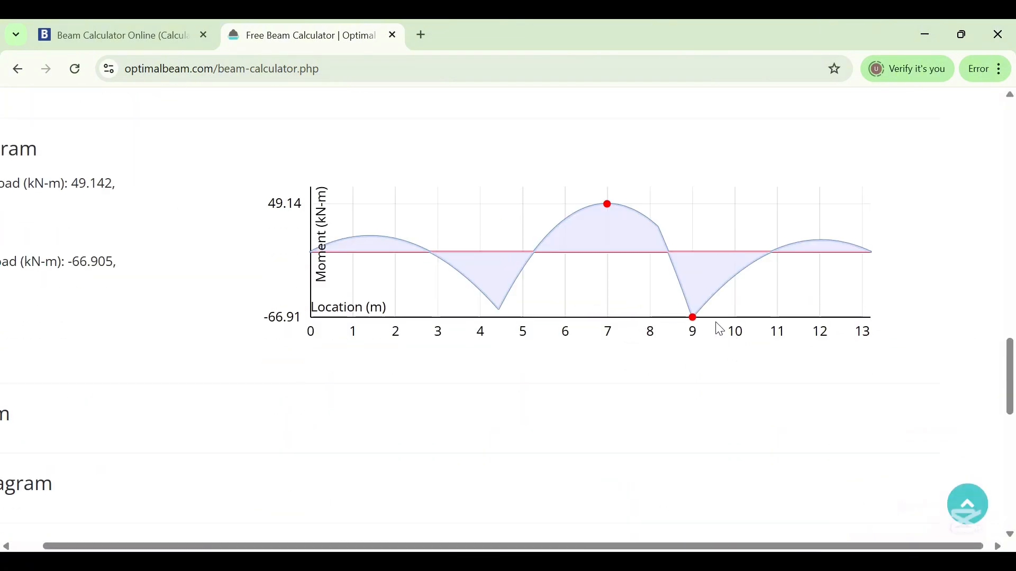
scroll(712, 323, up, 2)
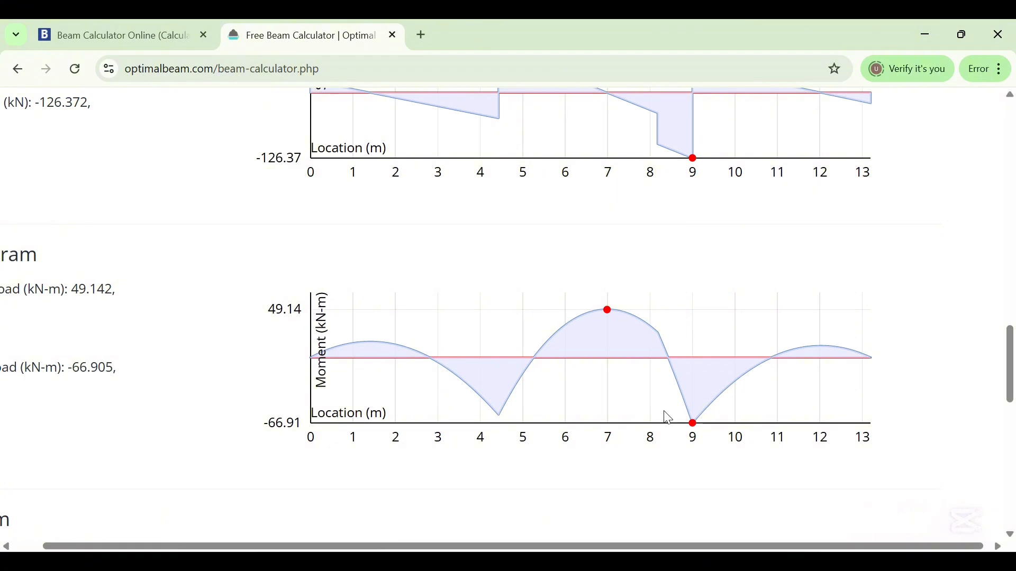
mouse_move(707, 432)
mouse_move(612, 317)
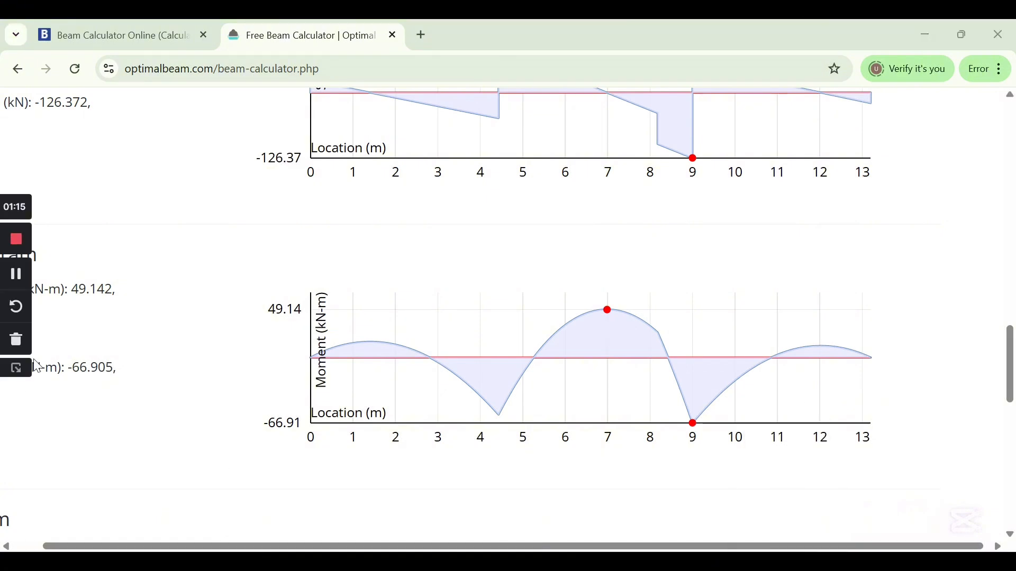
click(14, 284)
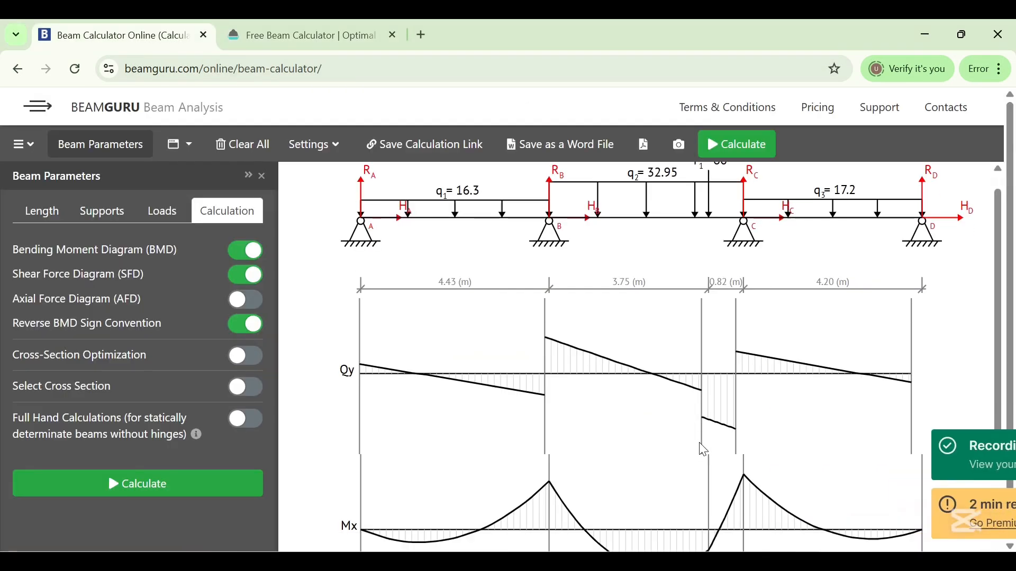
scroll(753, 395, down, 3)
scroll(759, 411, up, 2)
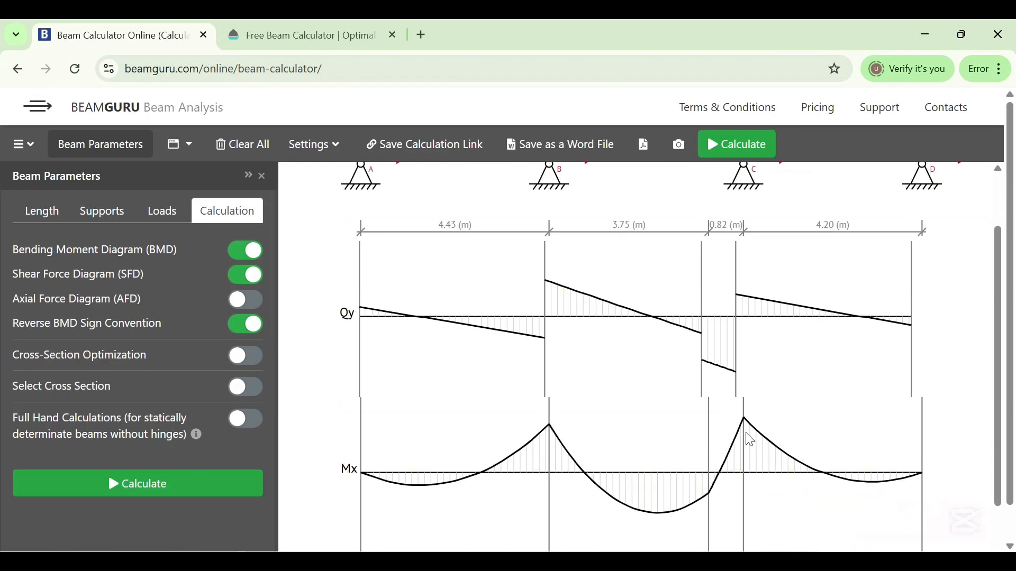